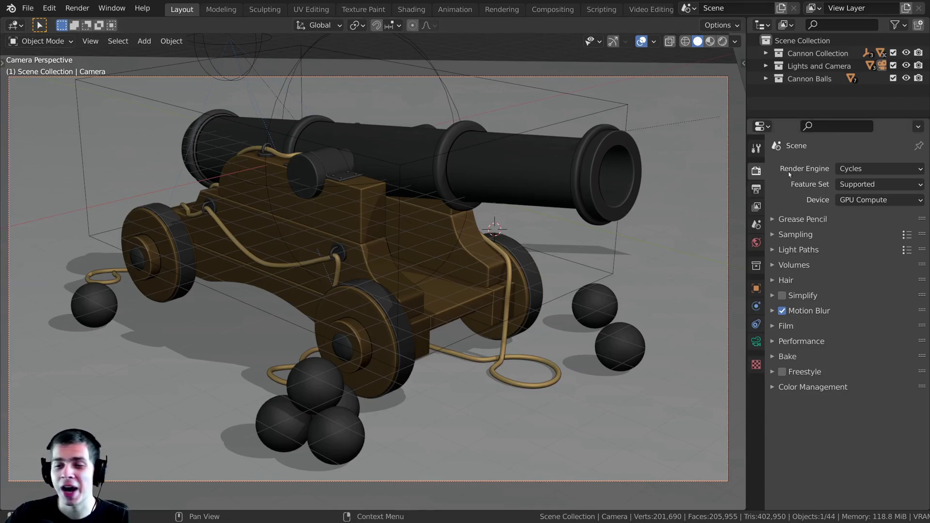
# Step: Set the scene's render engine to Workbench
pyautogui.click(867, 168)
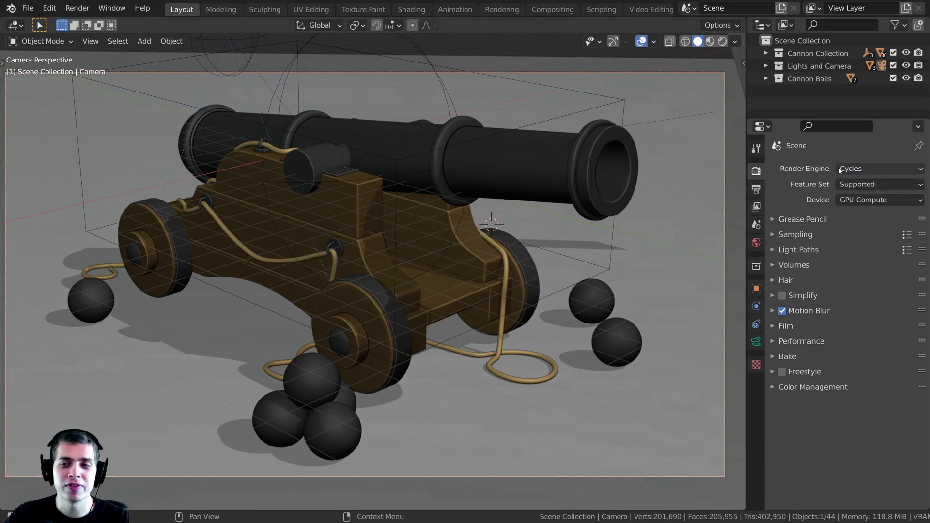
pyautogui.click(864, 166)
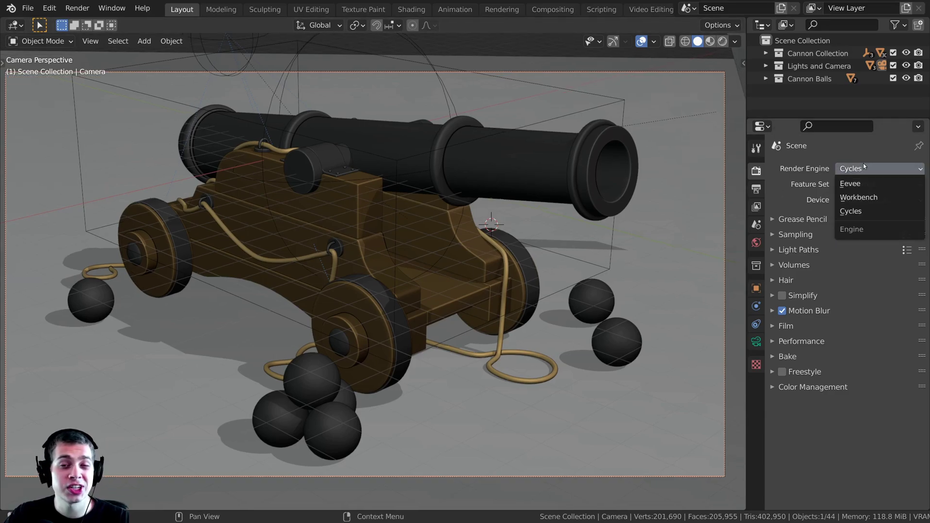
pyautogui.click(860, 197)
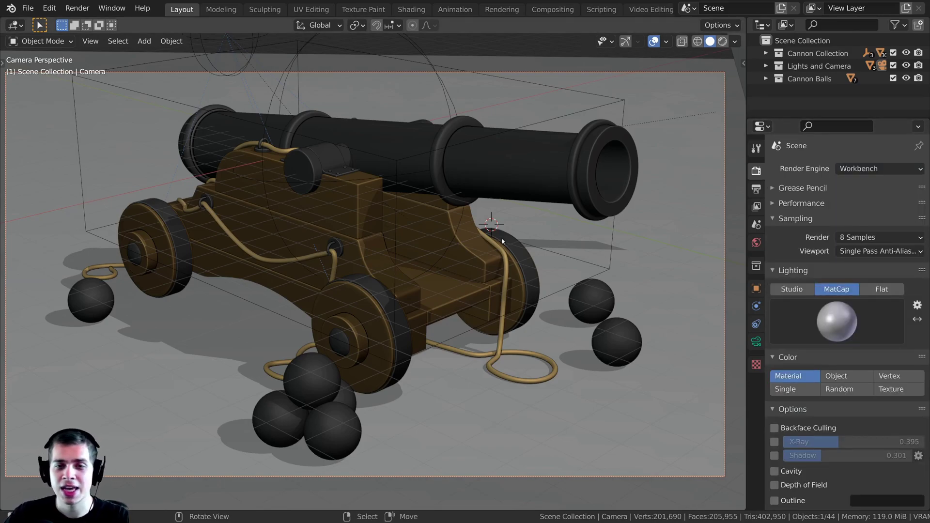
# Step: Render the cannon scene and inspect the carriage and rope up close in the result
pyautogui.press('F12')
pyautogui.scroll(1, 457, 229)
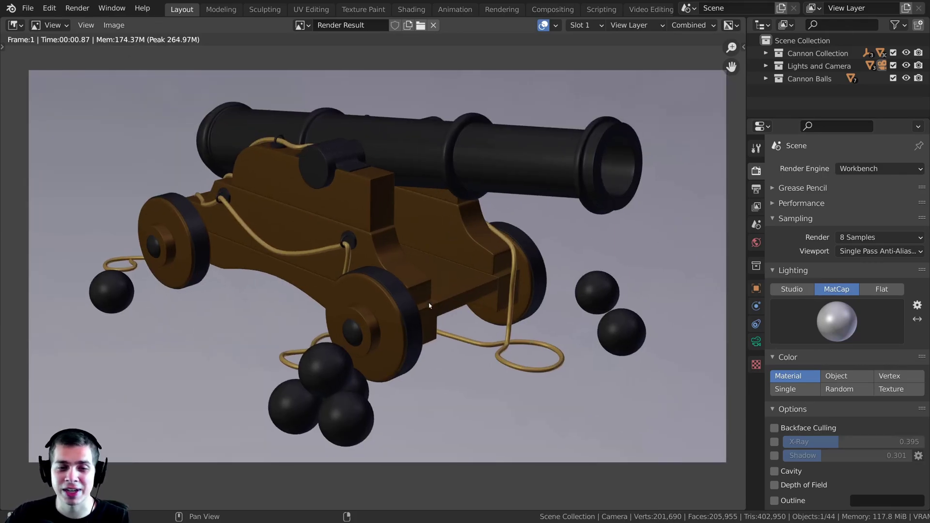
pyautogui.scroll(1, 425, 221)
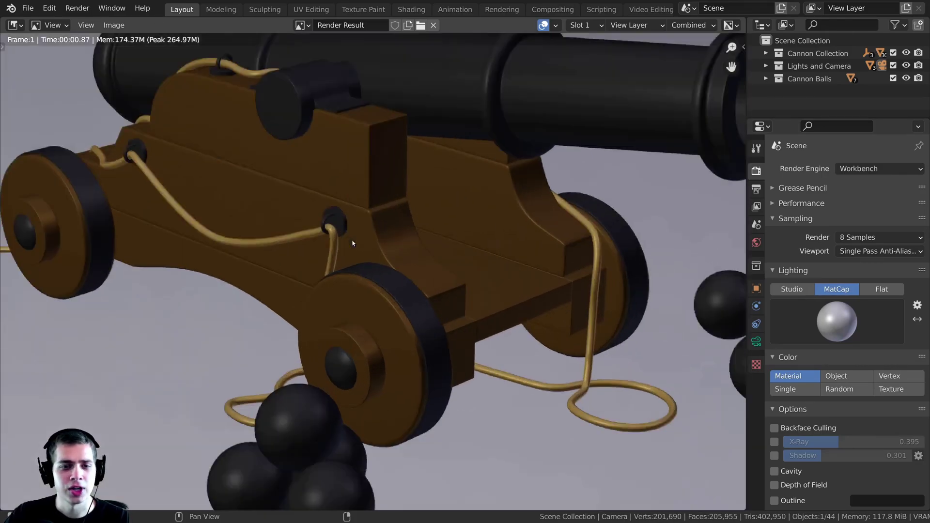
pyautogui.press('Escape')
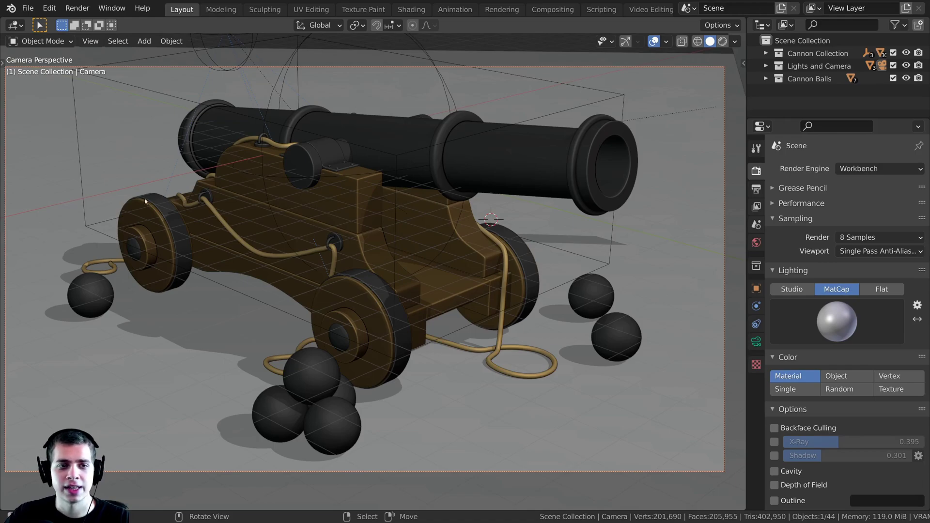
# Step: Render the scene again from the camera view and examine the shading on the cannon's wheels and carriage
pyautogui.moveTo(145, 201); pyautogui.dragTo(303, 307, button='middle')
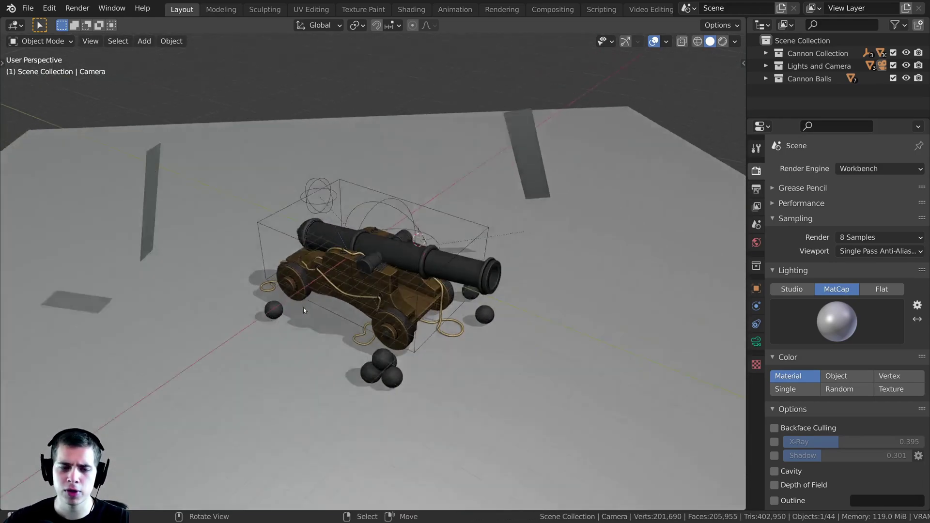
pyautogui.press('KP_0')
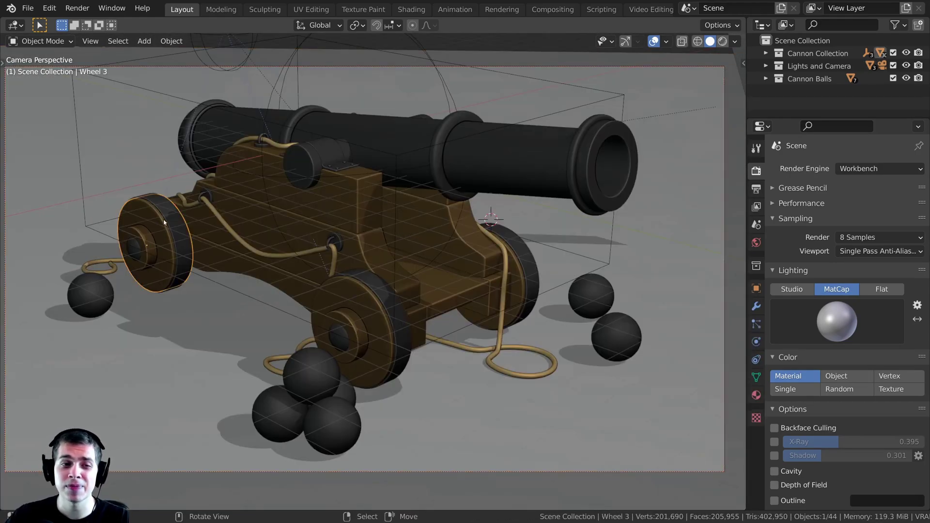
pyautogui.press('F12')
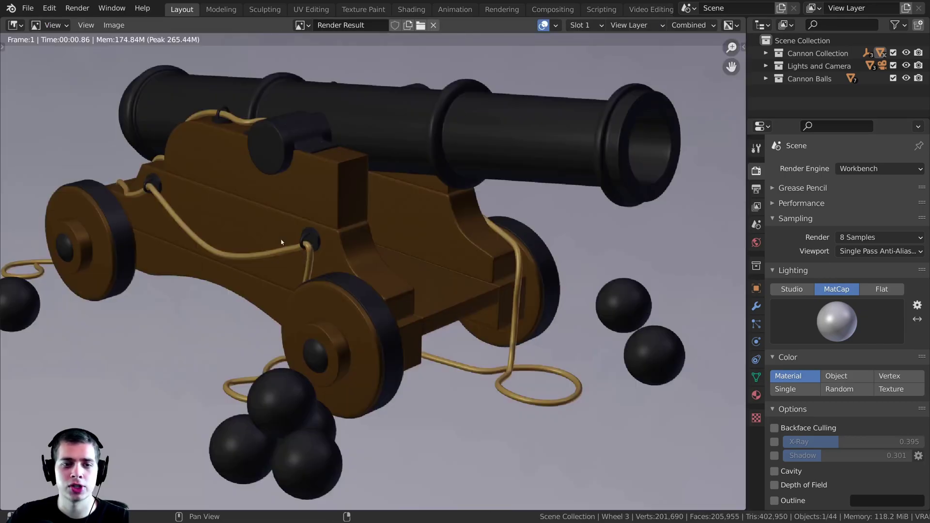
pyautogui.scroll(-1, 242, 242)
pyautogui.moveTo(237, 241); pyautogui.dragTo(398, 267, button='middle')
pyautogui.scroll(3, 398, 266)
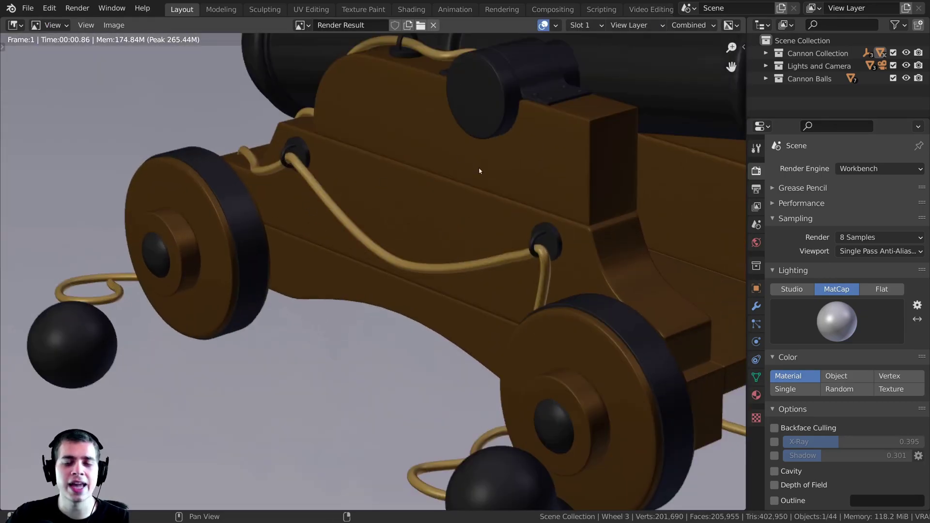
pyautogui.press('Escape')
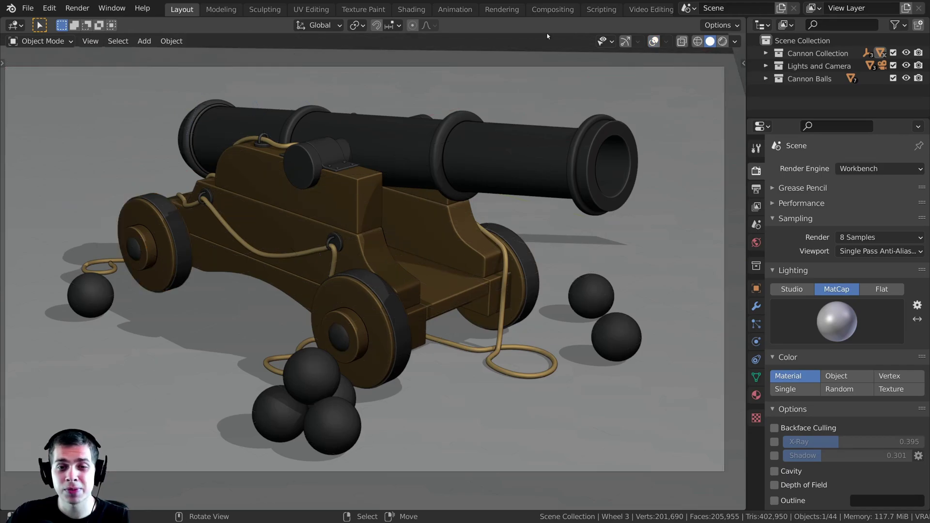
# Step: Show the viewport overlays, produce a viewport render image of the camera view with the Master Control selected, and inspect it up close
pyautogui.click(654, 41)
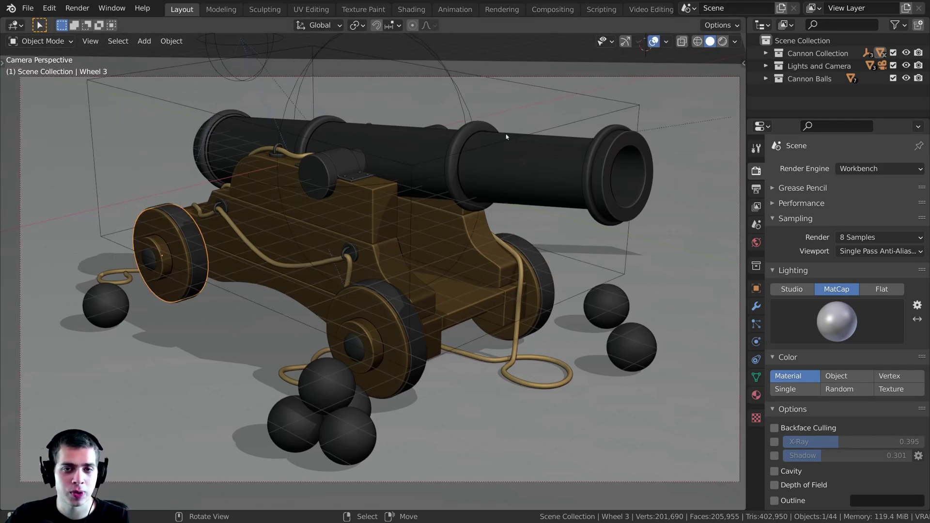
pyautogui.rightClick(559, 274)
pyautogui.click(91, 41)
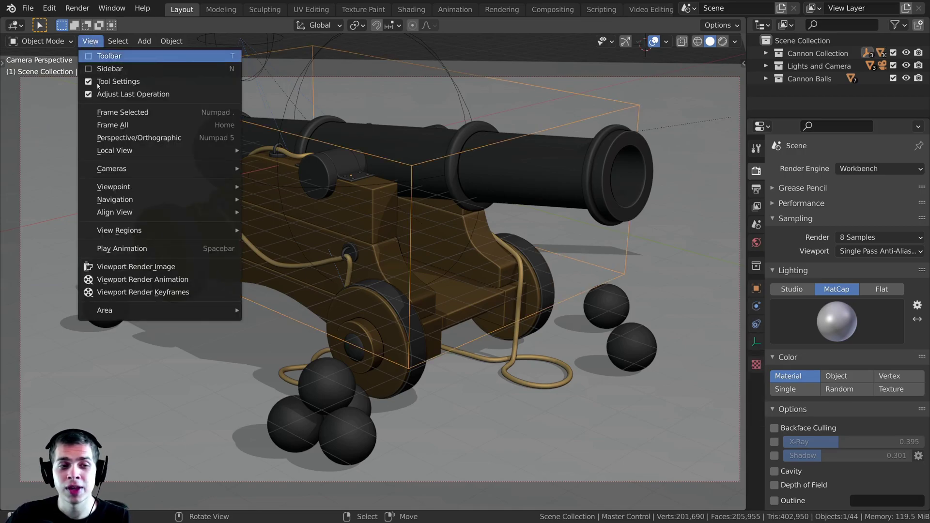
pyautogui.click(109, 267)
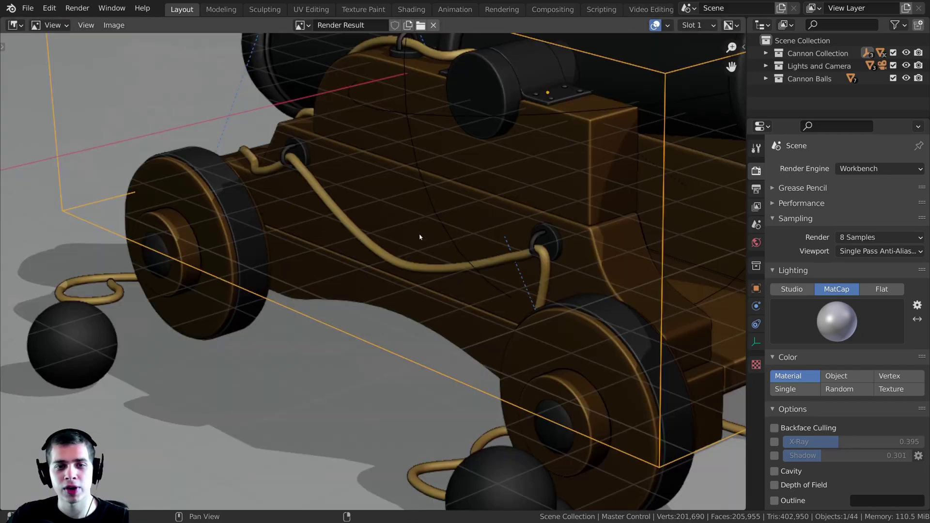
pyautogui.moveTo(415, 215); pyautogui.dragTo(379, 225, button='middle')
pyautogui.scroll(2, 366, 181)
pyautogui.moveTo(365, 181); pyautogui.dragTo(334, 187, button='middle')
pyautogui.scroll(-2, 328, 188)
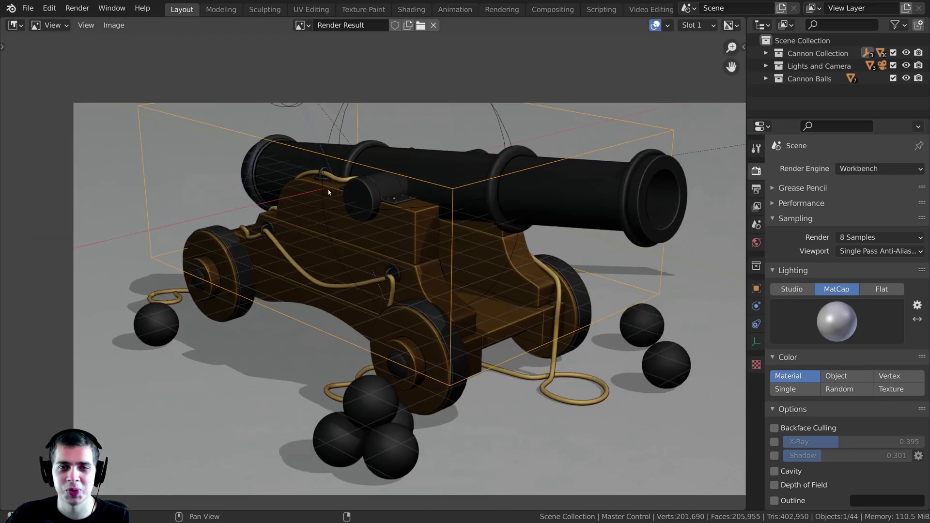
pyautogui.scroll(6, 371, 195)
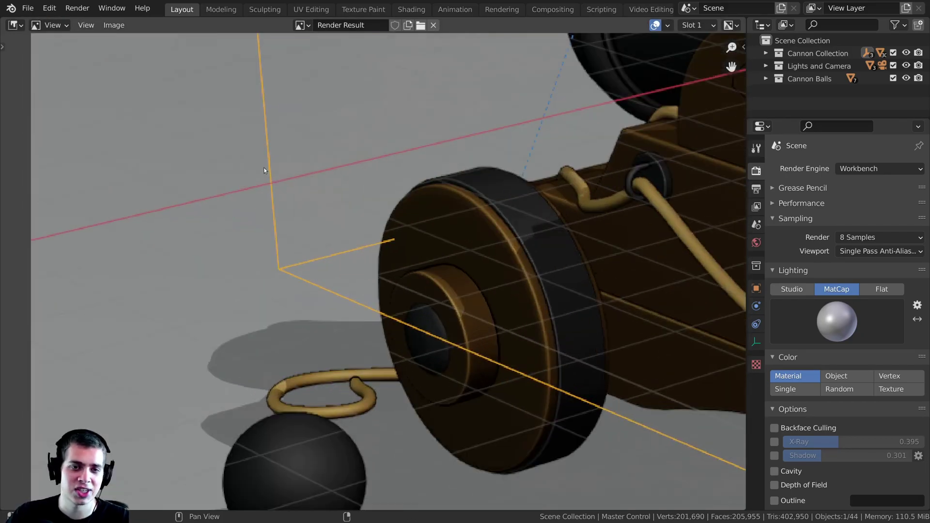
pyautogui.scroll(-5, 507, 196)
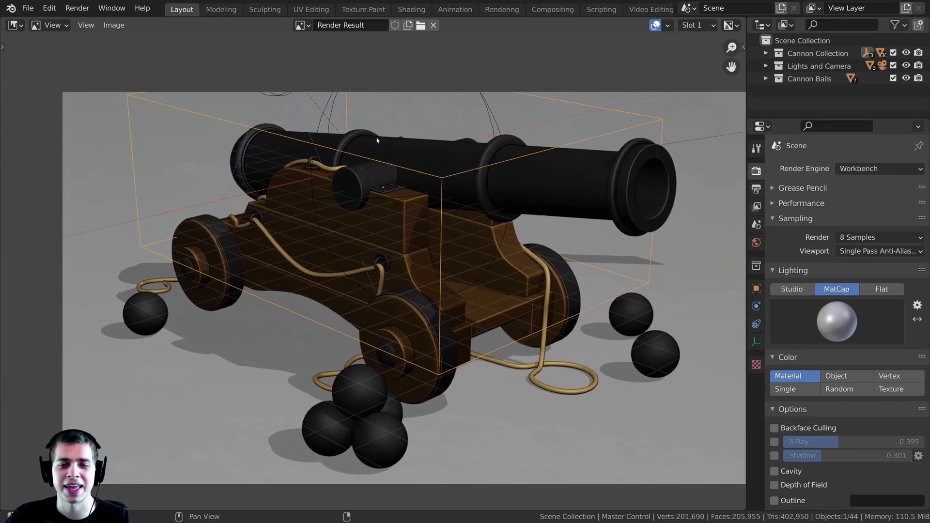
pyautogui.press('Escape')
# Step: Compare the camera view in Rendered and Solid viewport shading, ending in Solid
pyautogui.click(845, 170)
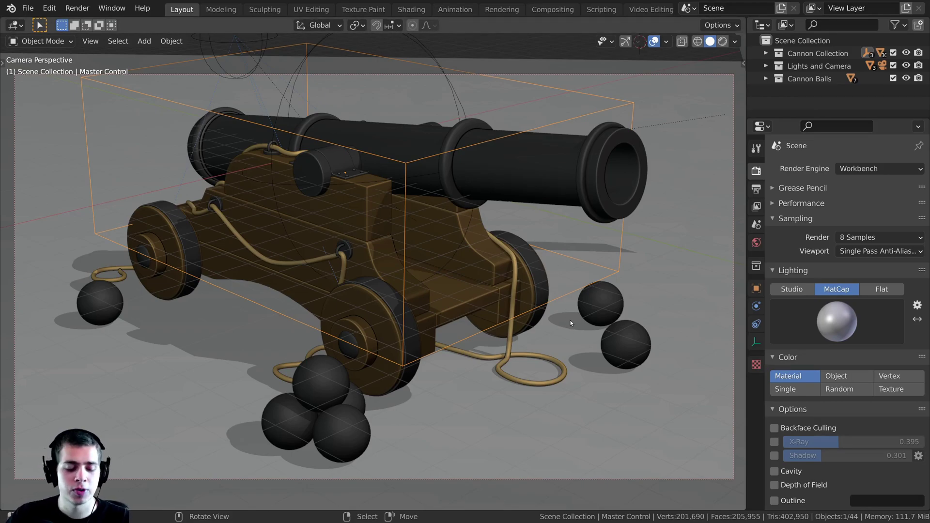
pyautogui.press('z')
pyautogui.click(561, 173)
pyautogui.press('z')
pyautogui.click(515, 137)
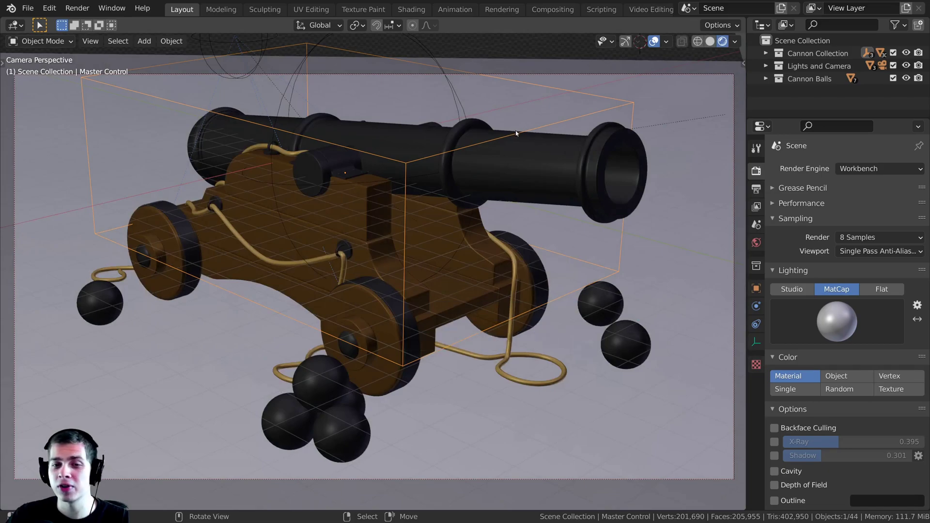
pyautogui.press('z')
pyautogui.click(485, 117)
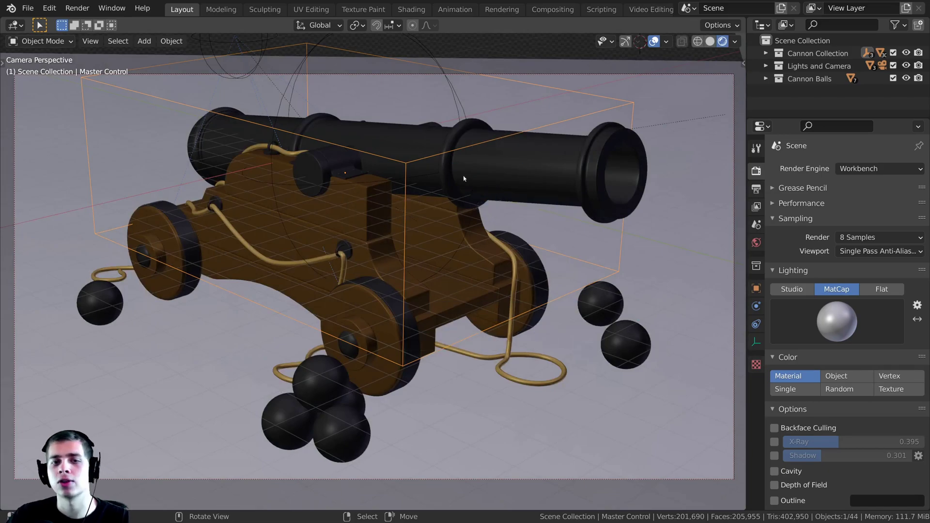
pyautogui.press('z')
pyautogui.click(671, 204)
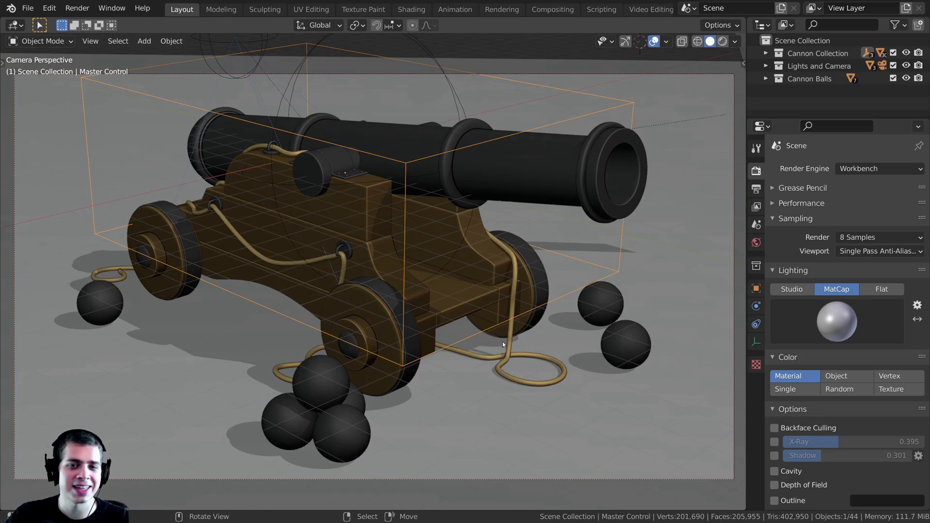
# Step: Compare a full render with the Rendered viewport shading without overlays, restoring the overlays and Solid shading
pyautogui.press('F12')
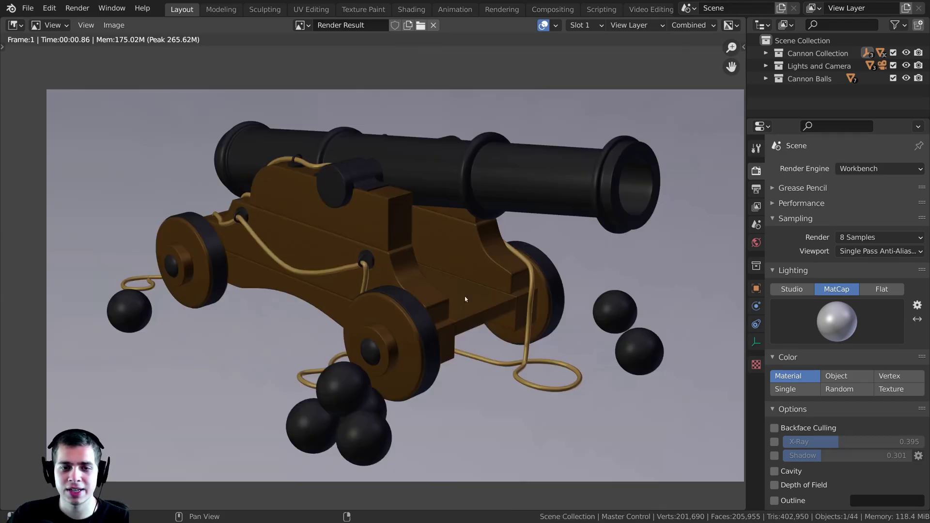
pyautogui.press('Escape')
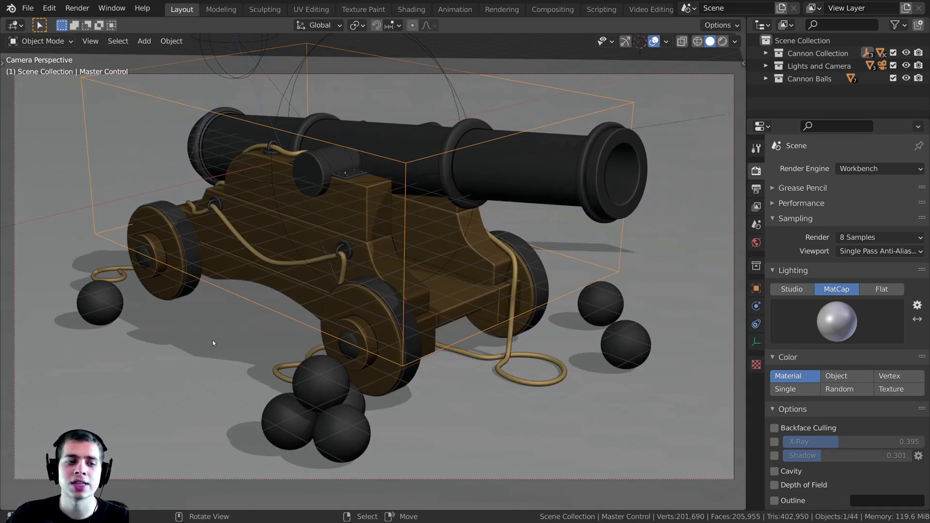
pyautogui.press('z')
pyautogui.click(368, 81)
pyautogui.click(654, 42)
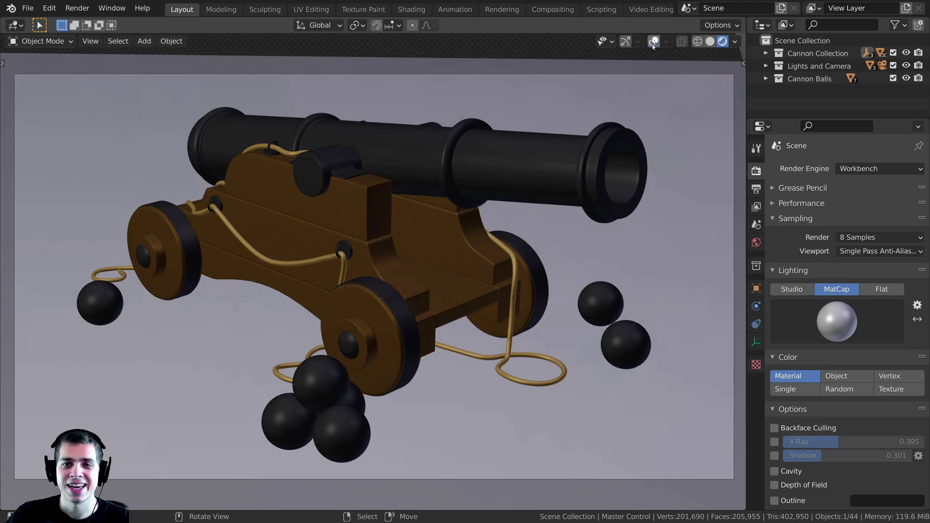
pyautogui.click(653, 42)
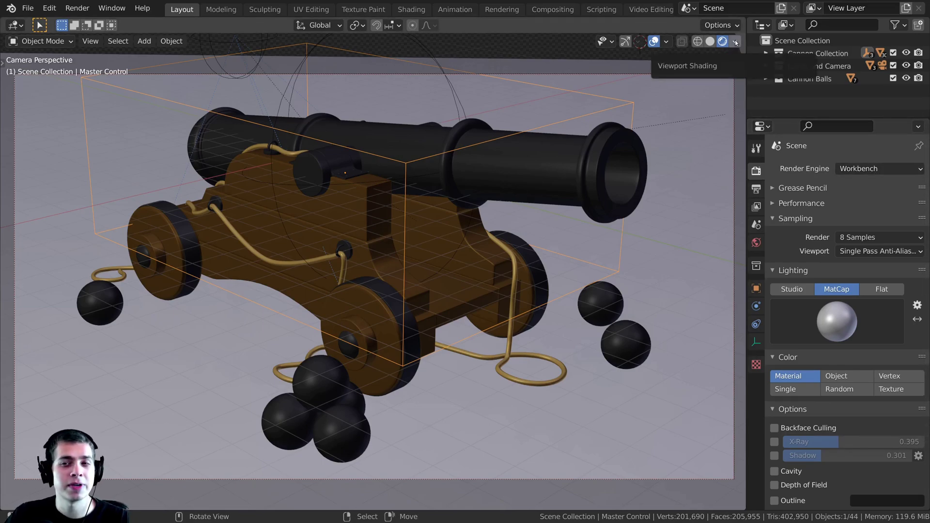
pyautogui.press('z')
pyautogui.click(672, 245)
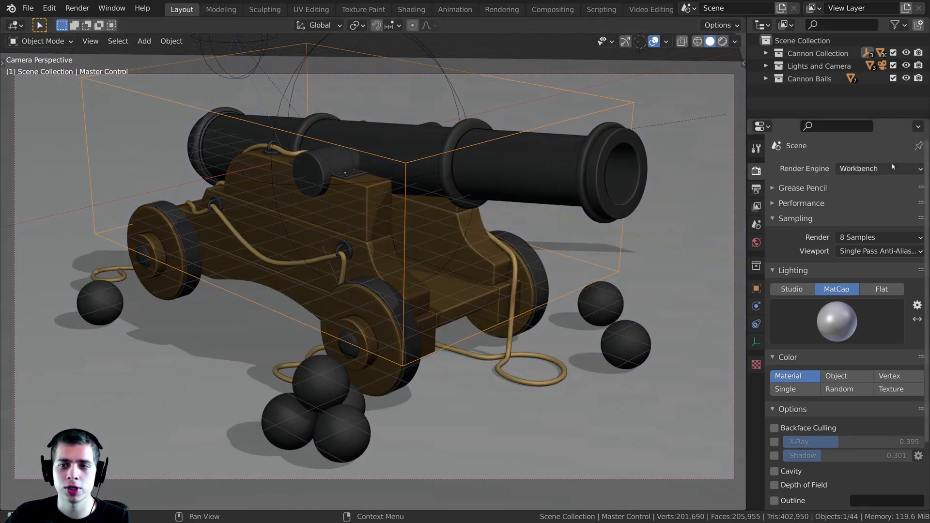
# Step: Review the Solid viewport shading options, render the scene, and inspect the cannon and cannonballs in the render
pyautogui.click(737, 42)
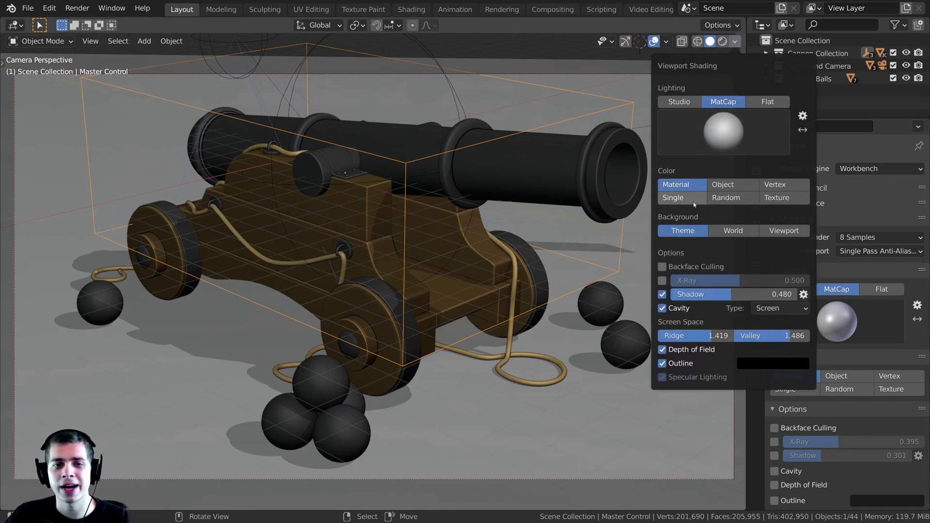
pyautogui.click(544, 239)
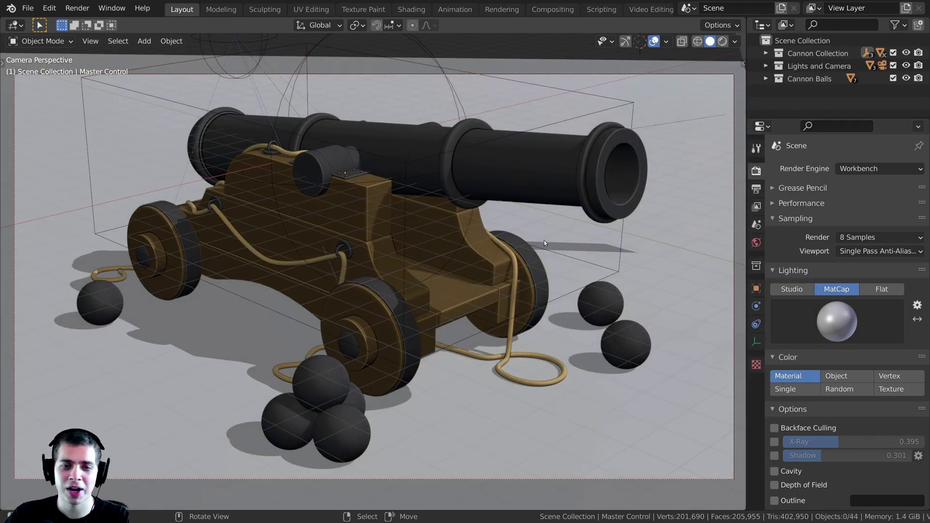
pyautogui.press('F12')
pyautogui.scroll(5, 278, 336)
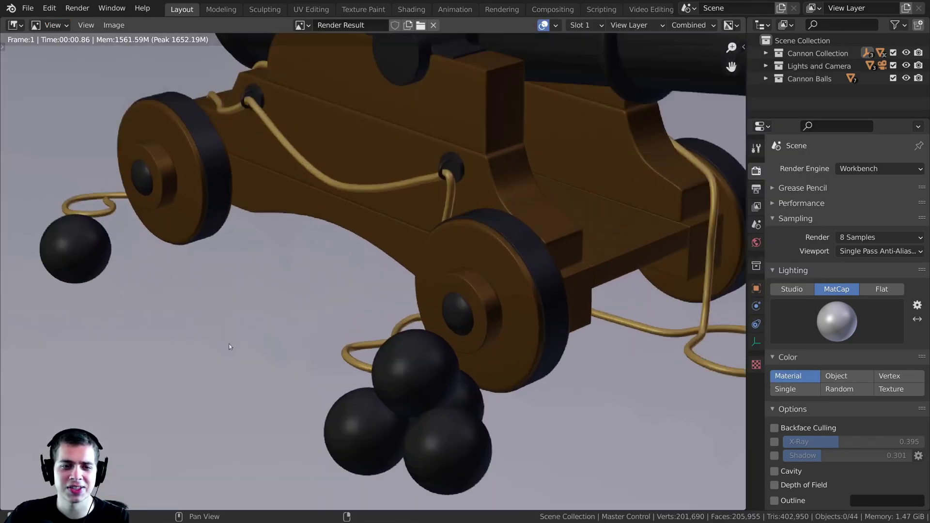
pyautogui.scroll(-6, 428, 214)
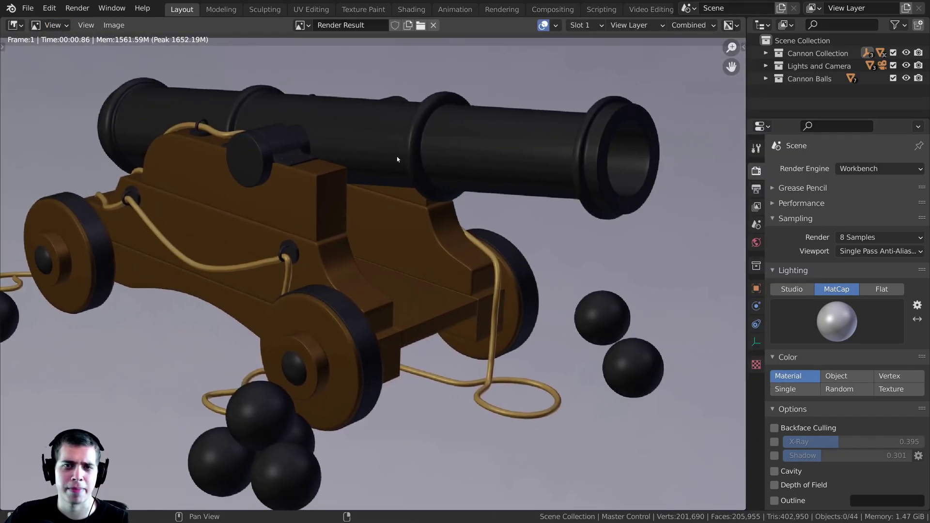
pyautogui.press('Escape')
# Step: Preview the reframed camera view in Rendered viewport shading and return to Solid shading
pyautogui.keyDown('shift'); pyautogui.moveTo(474, 274); pyautogui.dragTo(455, 276, button='middle'); pyautogui.keyUp('shift')
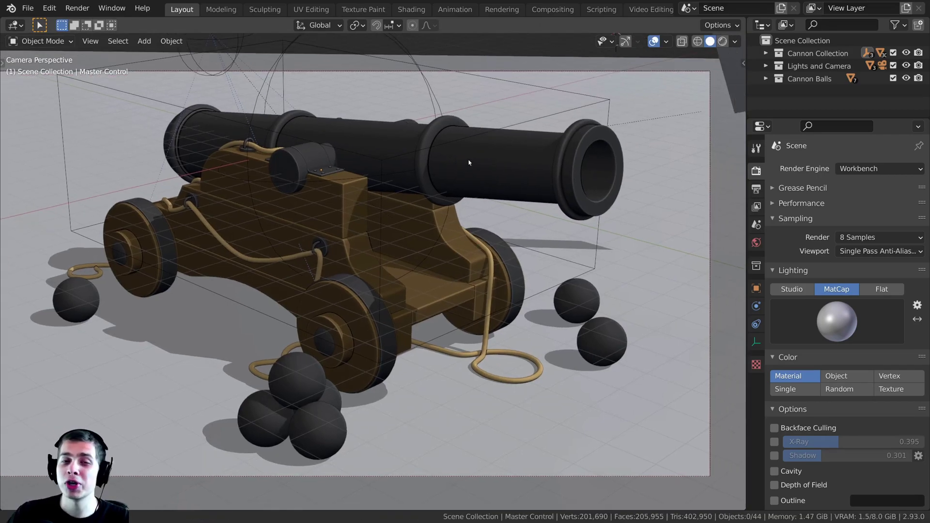
pyautogui.press('z')
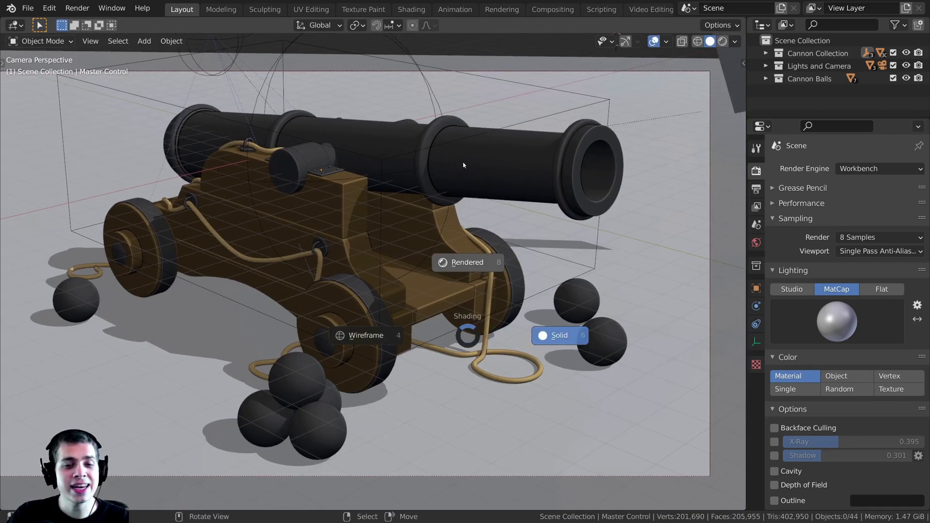
pyautogui.click(463, 165)
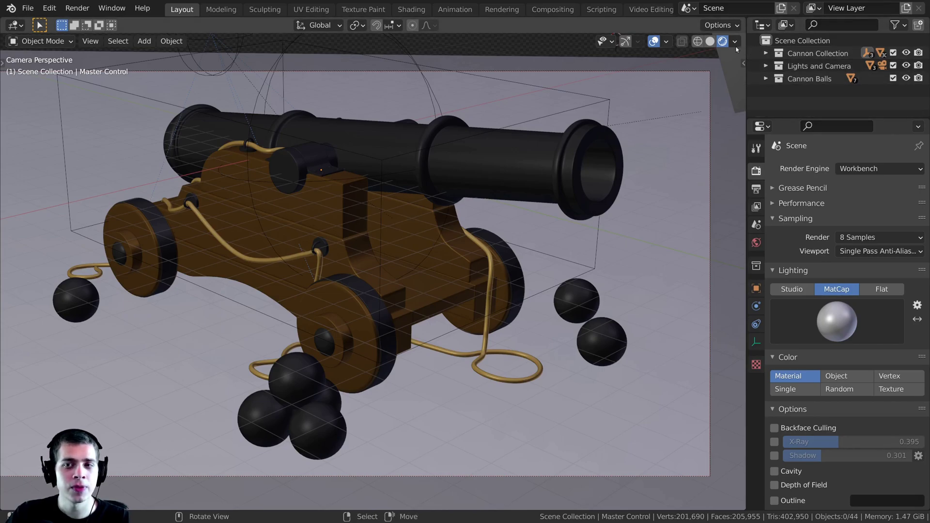
pyautogui.click(710, 41)
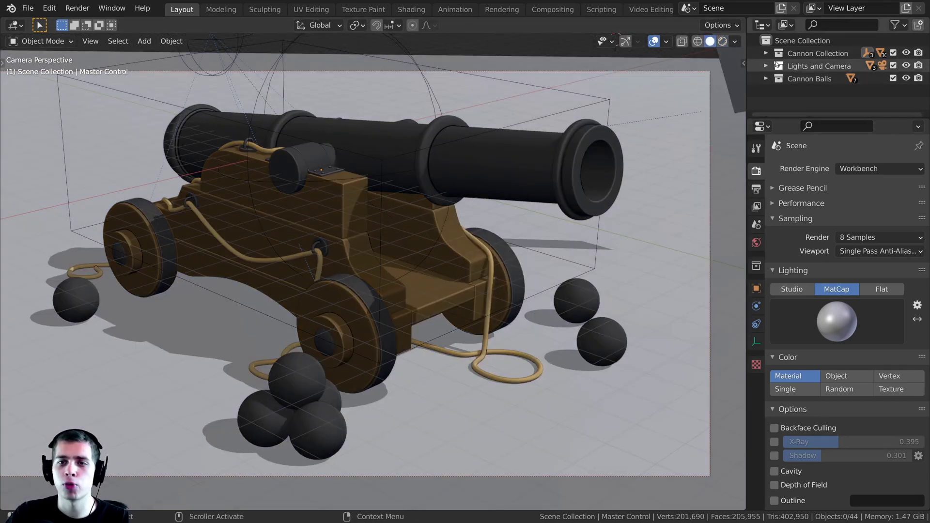
# Step: Compare the Solid viewport shading options with the Workbench render's Lighting, Color and Options settings
pyautogui.click(735, 42)
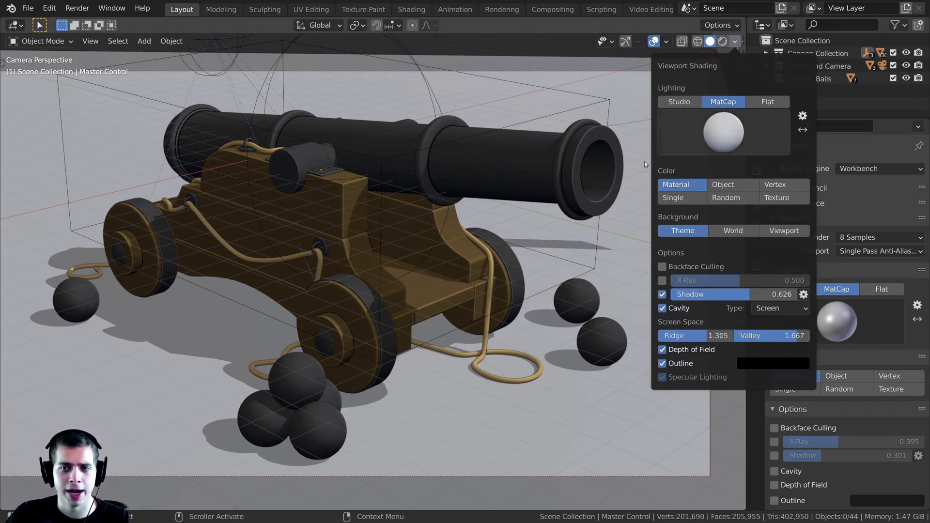
pyautogui.scroll(-3, 824, 315)
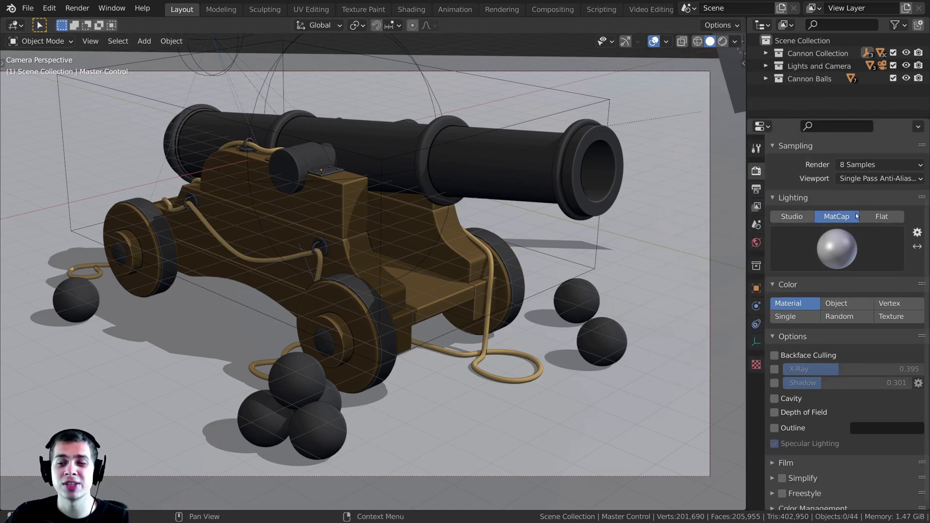
pyautogui.scroll(3, 867, 281)
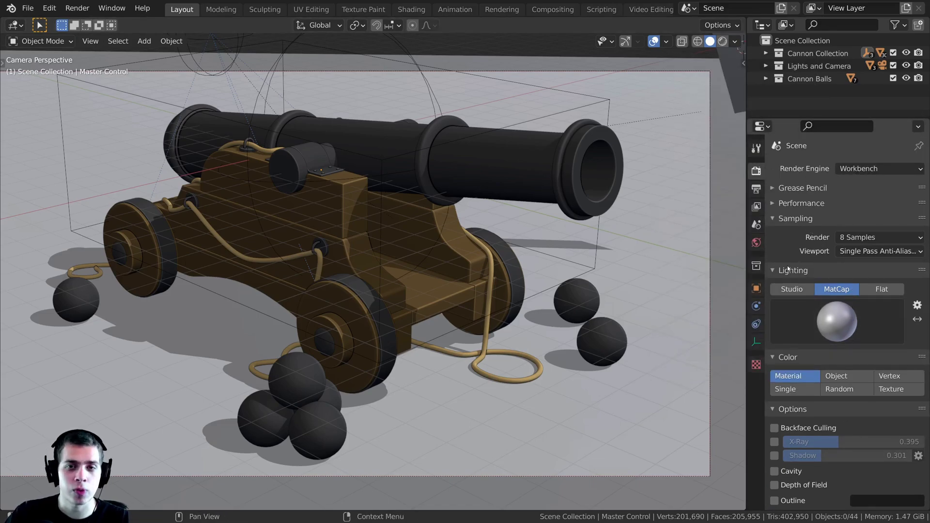
pyautogui.click(735, 42)
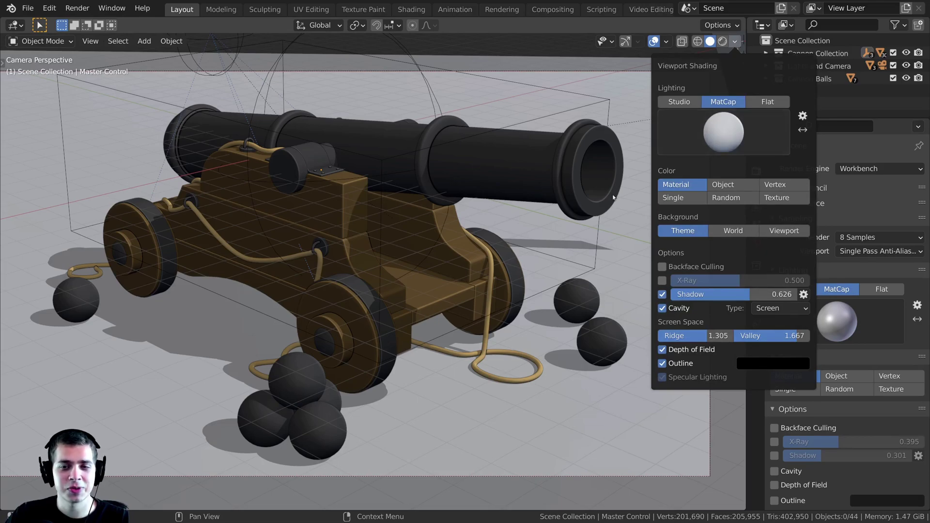
# Step: Compare the Solid viewport shading and its options with the Rendered shading of the cannon, ending in Rendered
pyautogui.press('z')
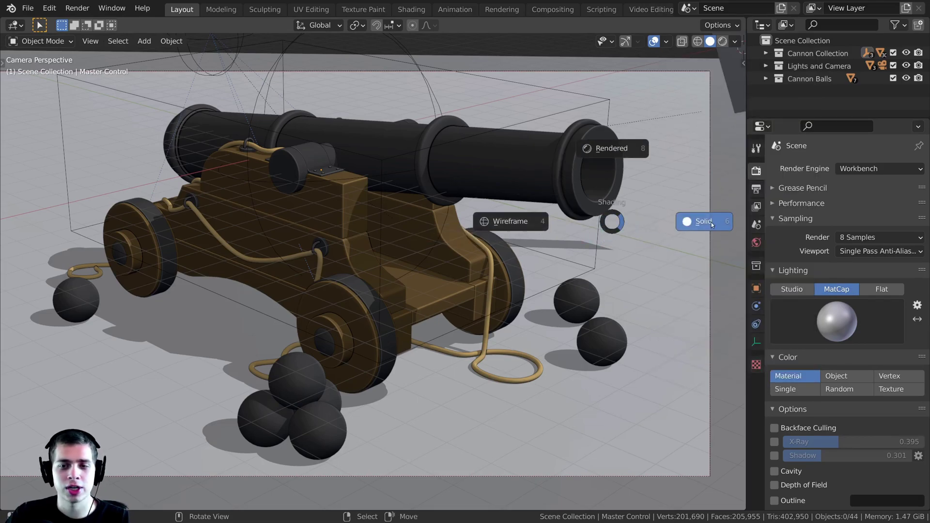
pyautogui.click(699, 225)
pyautogui.click(734, 42)
pyautogui.click(722, 42)
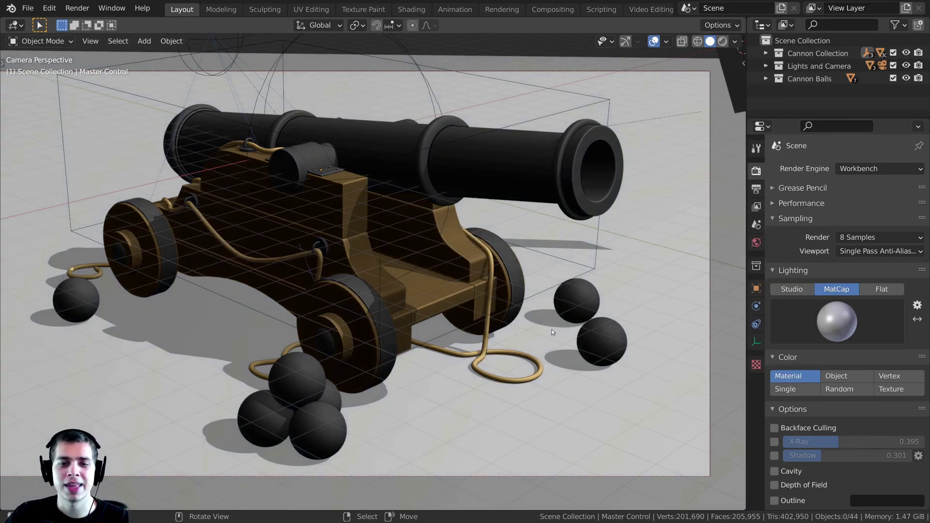
pyautogui.scroll(-3, 812, 161)
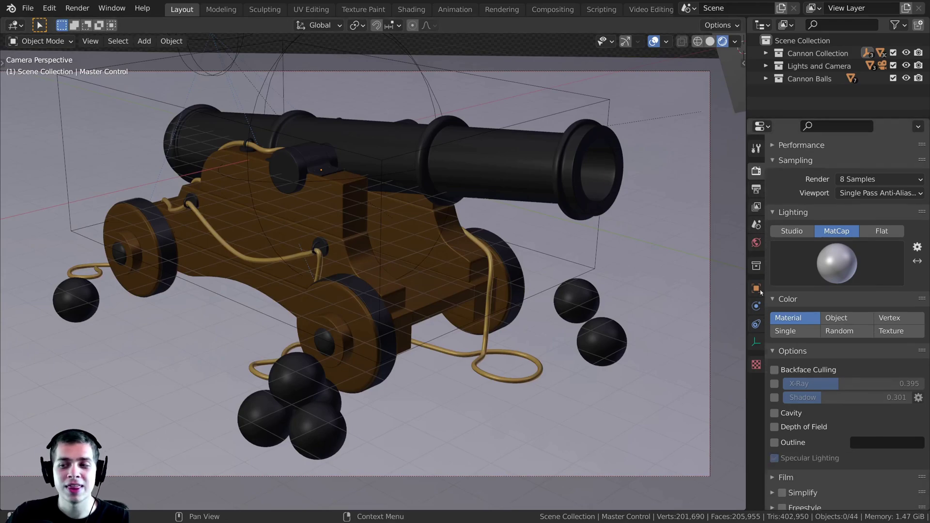
pyautogui.click(711, 41)
pyautogui.click(735, 42)
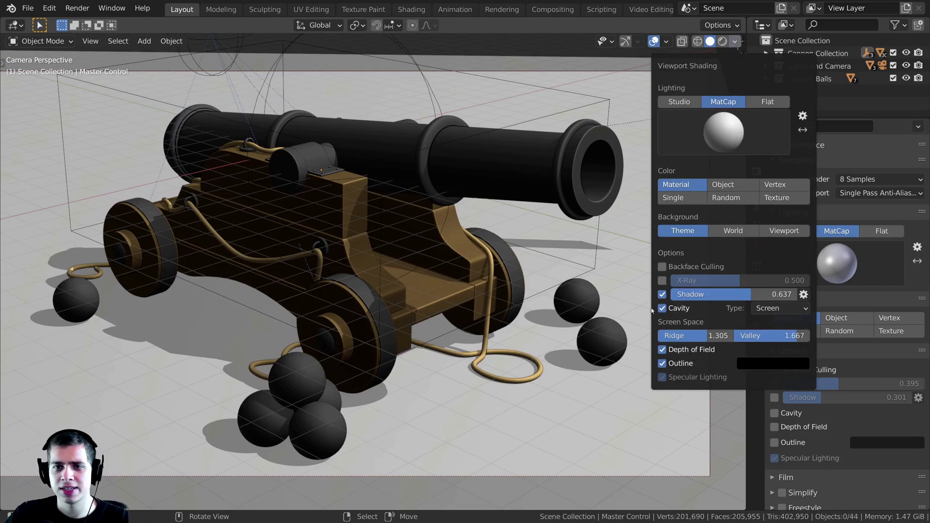
pyautogui.click(722, 41)
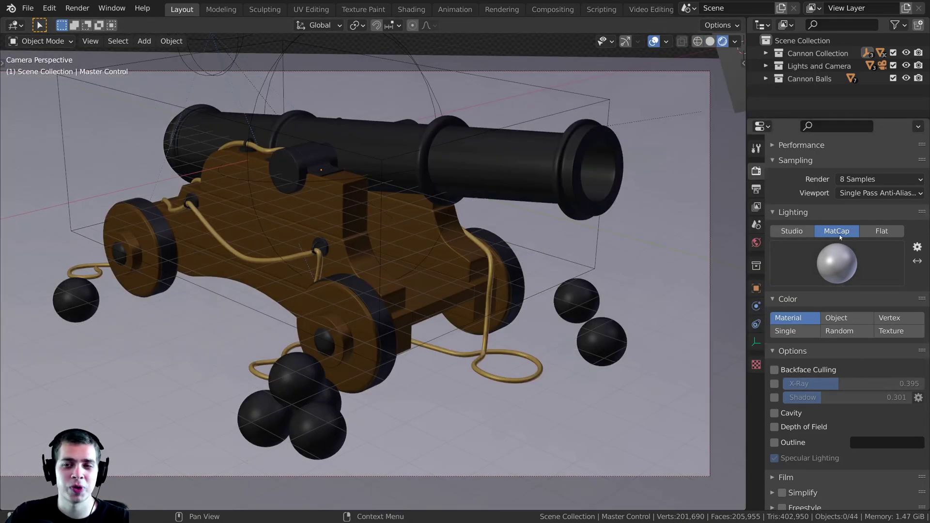
# Step: Preview the Studio, MatCap and Flat lighting types in the render settings, ending on Studio
pyautogui.scroll(3, 842, 284)
pyautogui.scroll(-4, 848, 359)
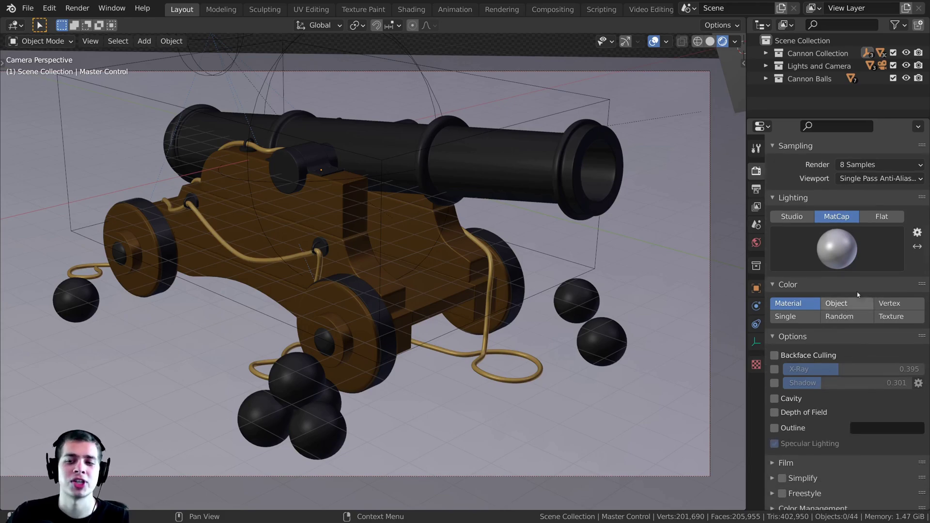
pyautogui.scroll(2, 843, 273)
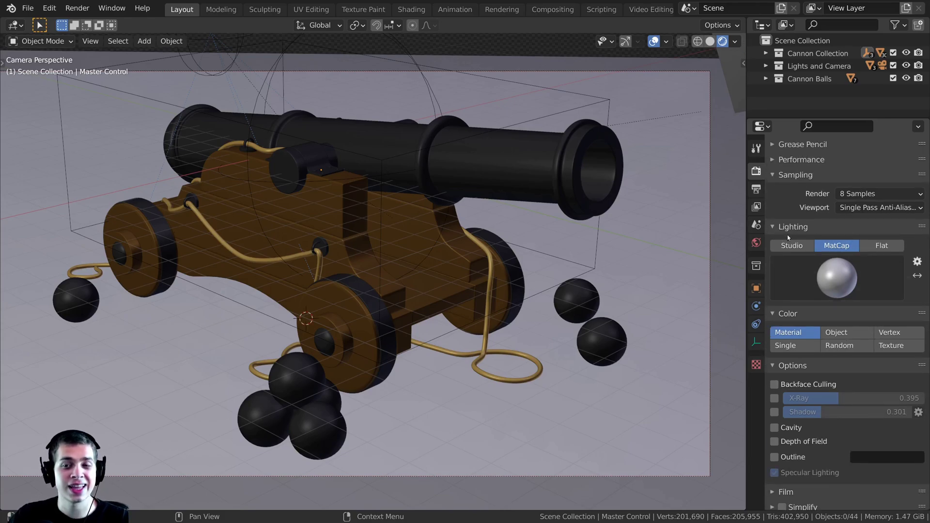
pyautogui.click(793, 246)
pyautogui.click(837, 246)
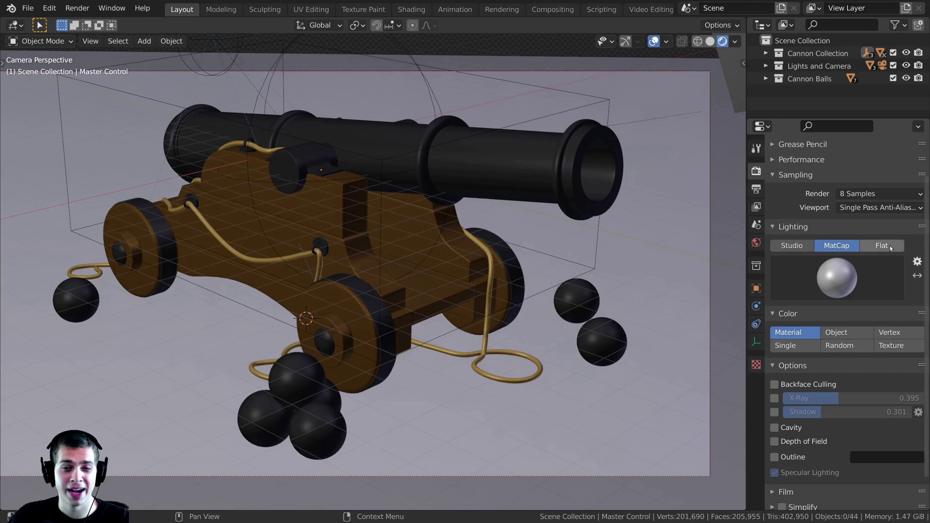
pyautogui.click(887, 248)
pyautogui.scroll(1, 889, 250)
pyautogui.click(793, 271)
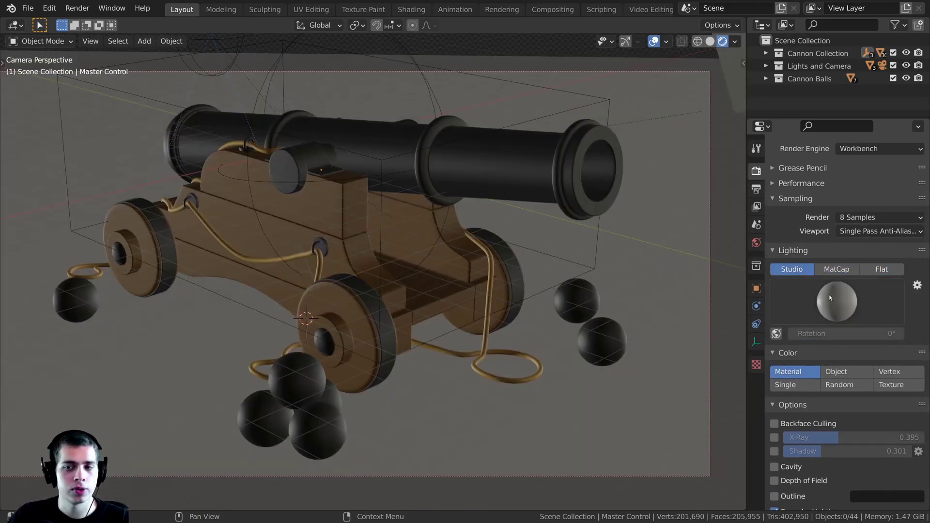
pyautogui.scroll(-3, 834, 273)
# Step: Try different Studio light presets for the render, ending on the pale blue one
pyautogui.click(835, 269)
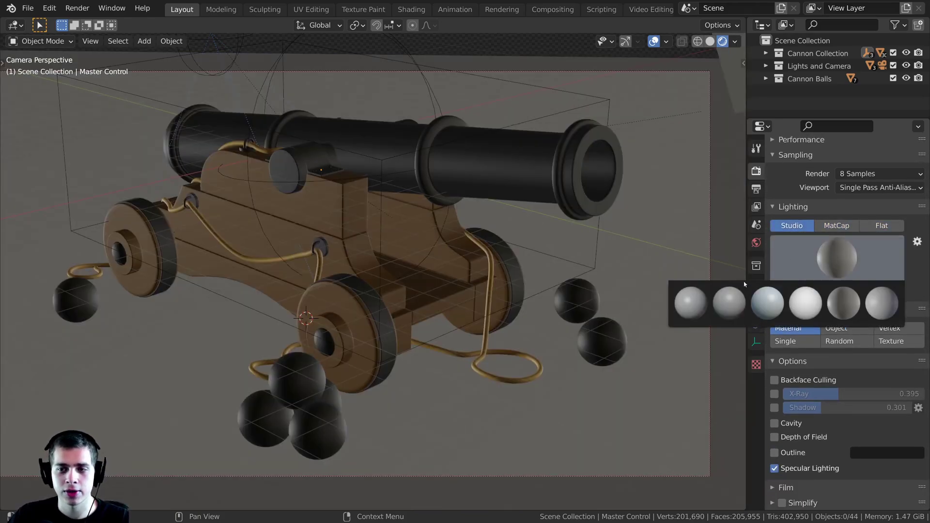
pyautogui.click(705, 300)
pyautogui.click(842, 272)
pyautogui.click(768, 302)
pyautogui.click(808, 270)
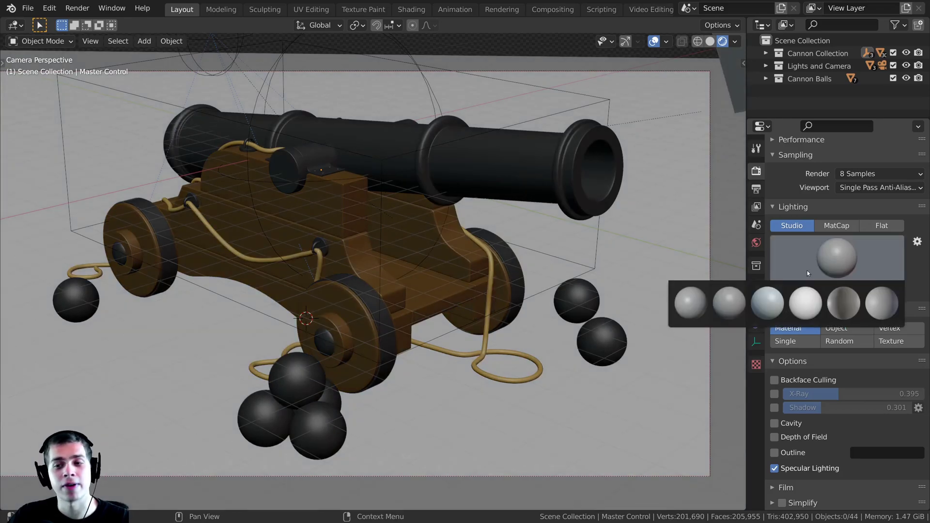
pyautogui.click(769, 302)
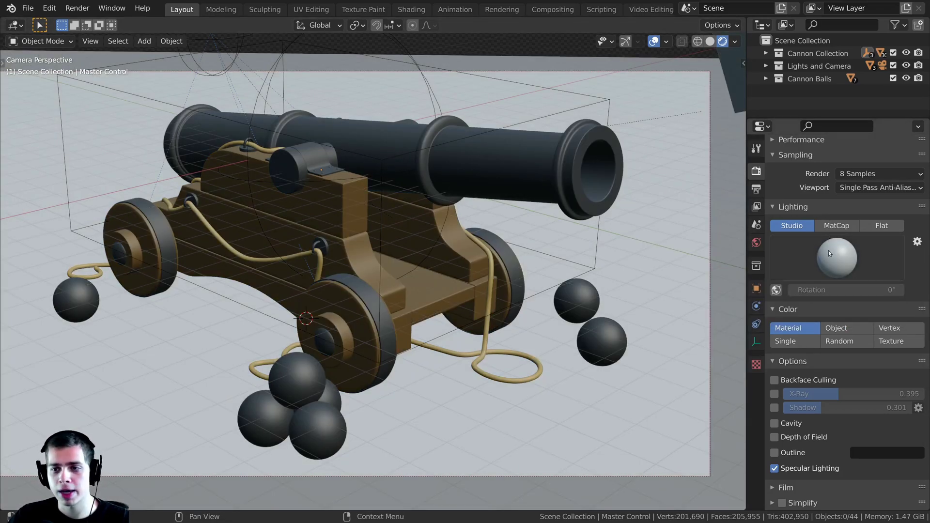
# Step: Set the render lighting to MatCap and browse the available matcaps without choosing another one
pyautogui.click(837, 225)
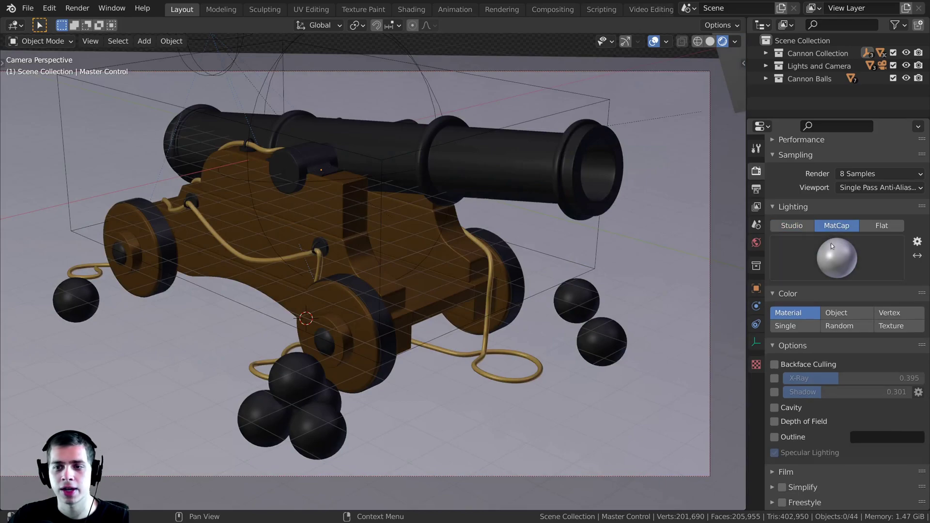
pyautogui.click(830, 241)
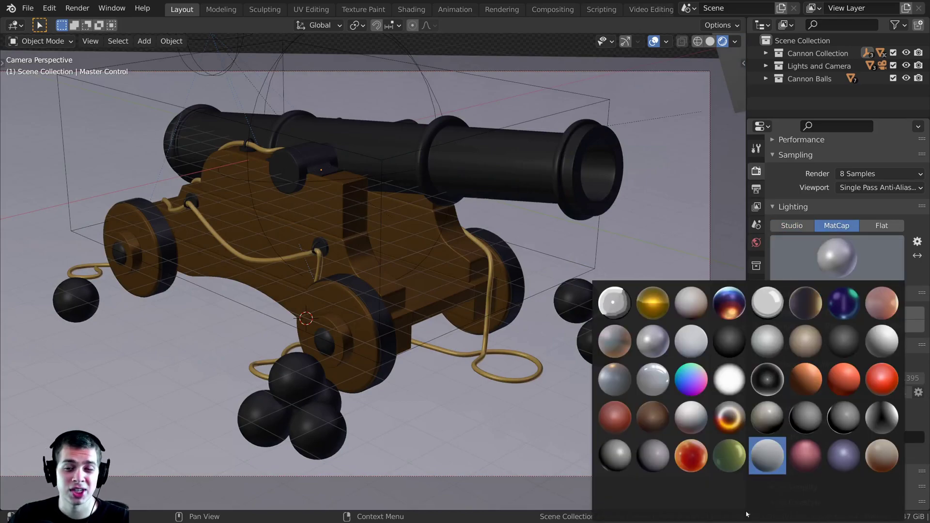
pyautogui.moveTo(751, 519)
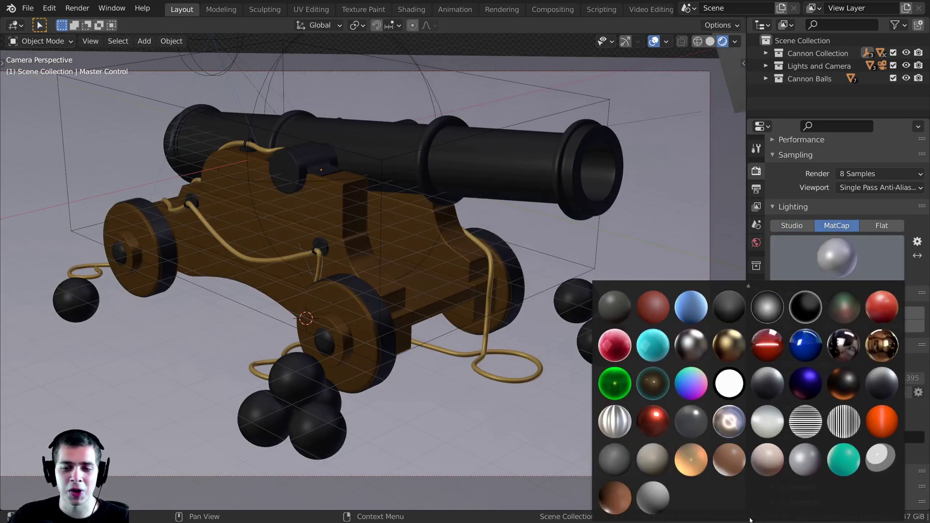
pyautogui.moveTo(748, 288)
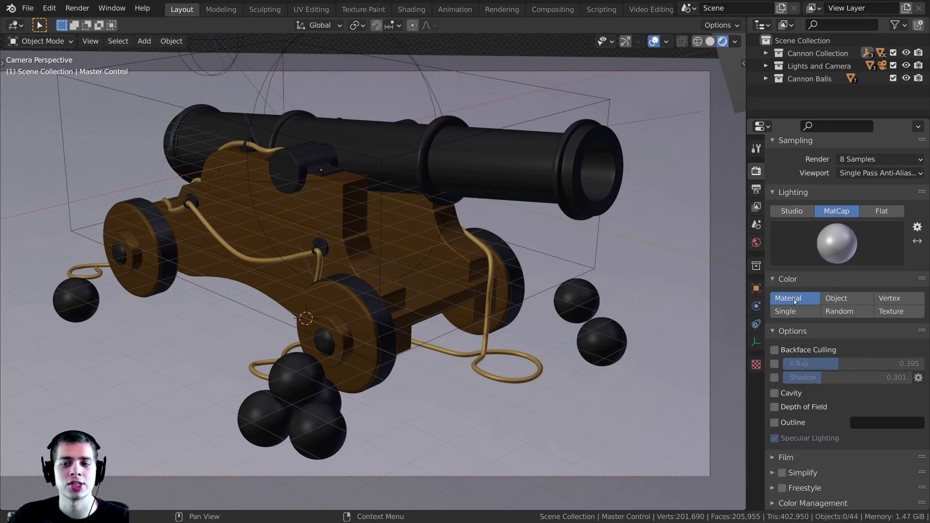
# Step: Preview the Object, Vertex, Single, Random and Texture colour modes on the rendered cannon
pyautogui.click(840, 300)
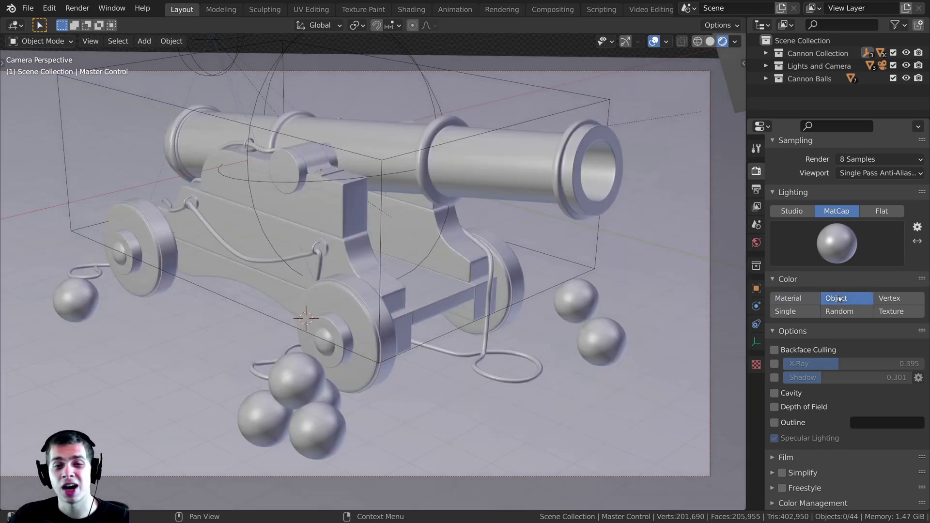
pyautogui.click(892, 299)
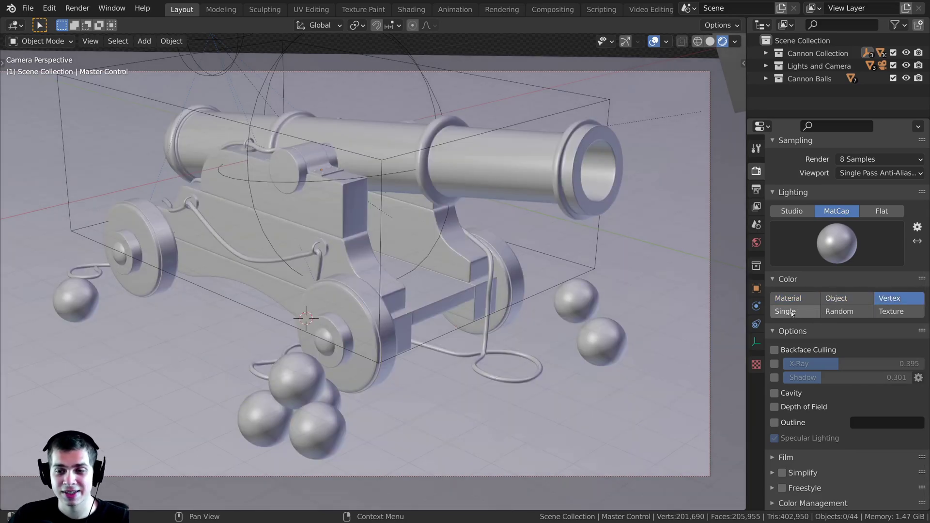
pyautogui.click(793, 313)
pyautogui.click(840, 311)
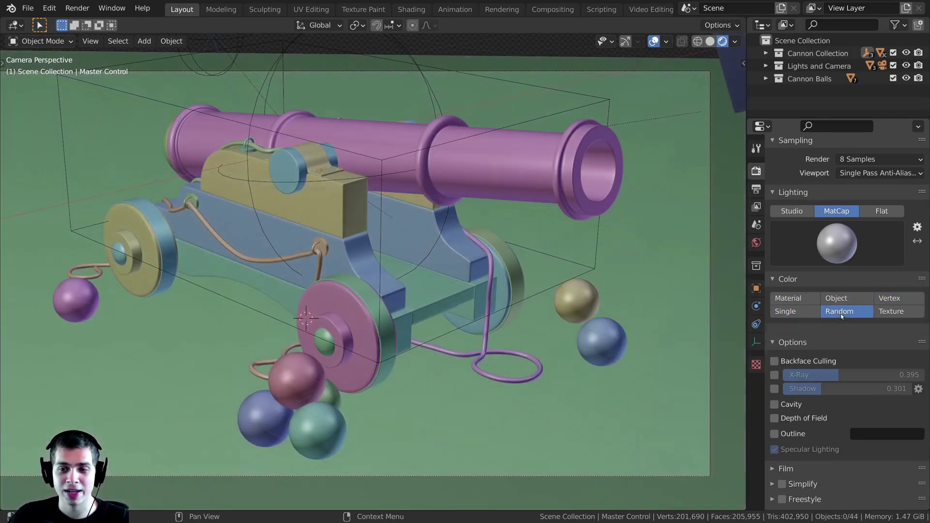
pyautogui.click(891, 312)
# Step: Try the Single colour mode with a purple tint, cancel the tint, and set the render colour mode to Material
pyautogui.click(806, 316)
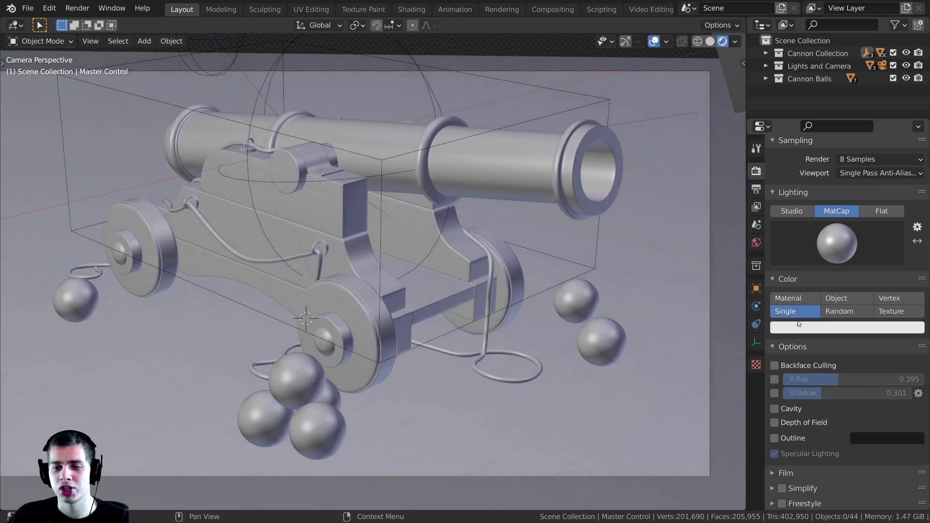
pyautogui.click(806, 329)
pyautogui.moveTo(859, 217); pyautogui.dragTo(876, 204)
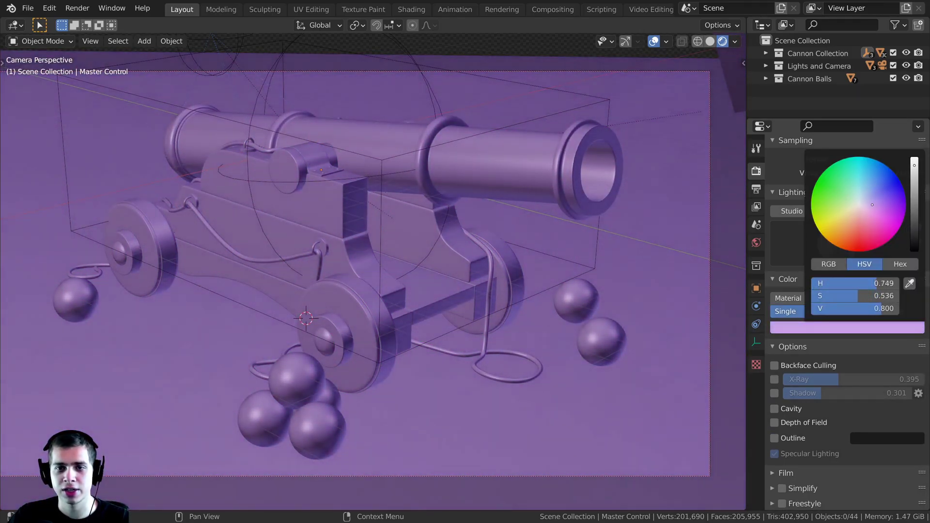
pyautogui.rightClick(876, 204)
pyautogui.click(802, 334)
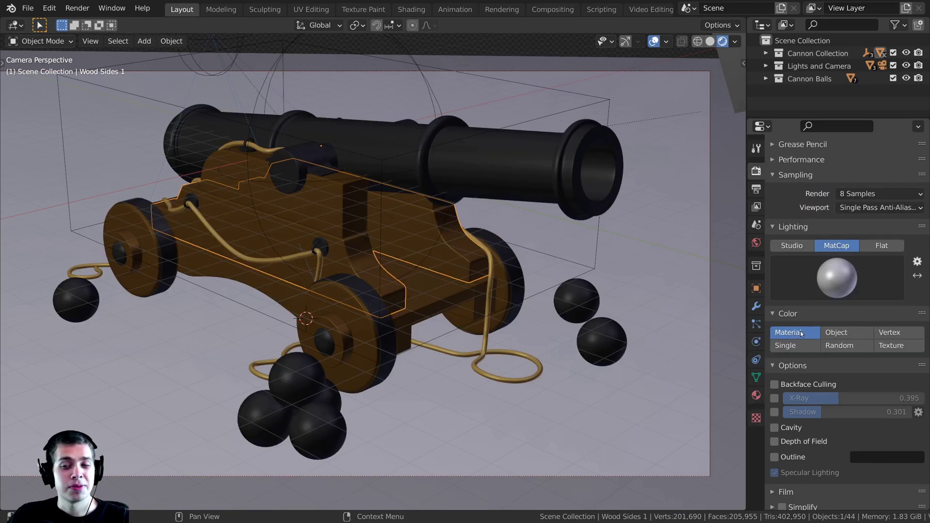
# Step: Select the cannon barrel and give its material a lighter grey viewport display colour with Metallic at 1.000
pyautogui.click(505, 173)
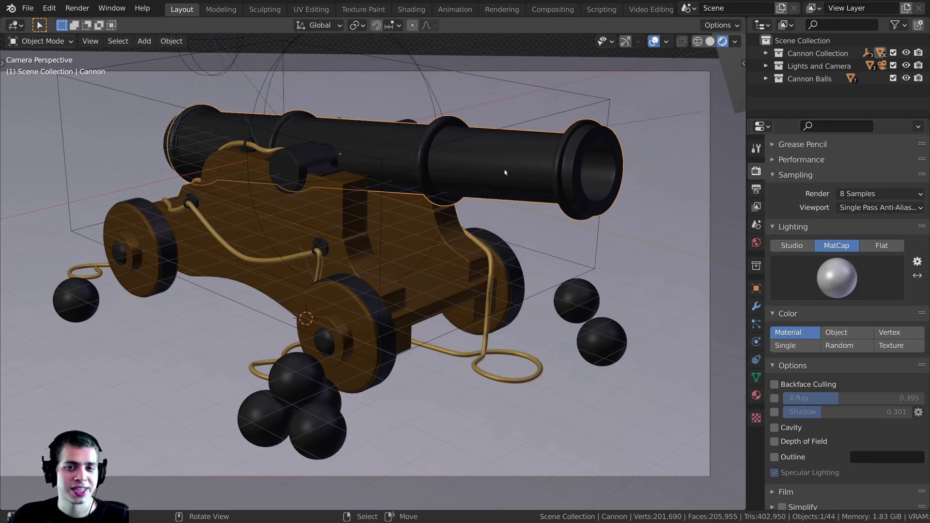
pyautogui.click(758, 395)
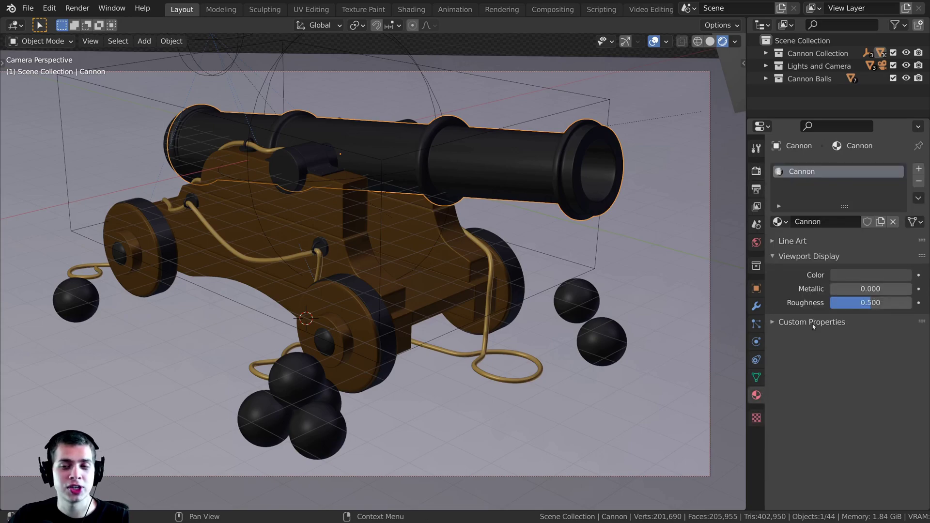
pyautogui.click(867, 275)
pyautogui.moveTo(901, 159)
pyautogui.mouseDown()
pyautogui.moveTo(902, 131)
pyautogui.moveTo(901, 142)
pyautogui.mouseUp()
pyautogui.moveTo(877, 290); pyautogui.dragTo(928, 290)
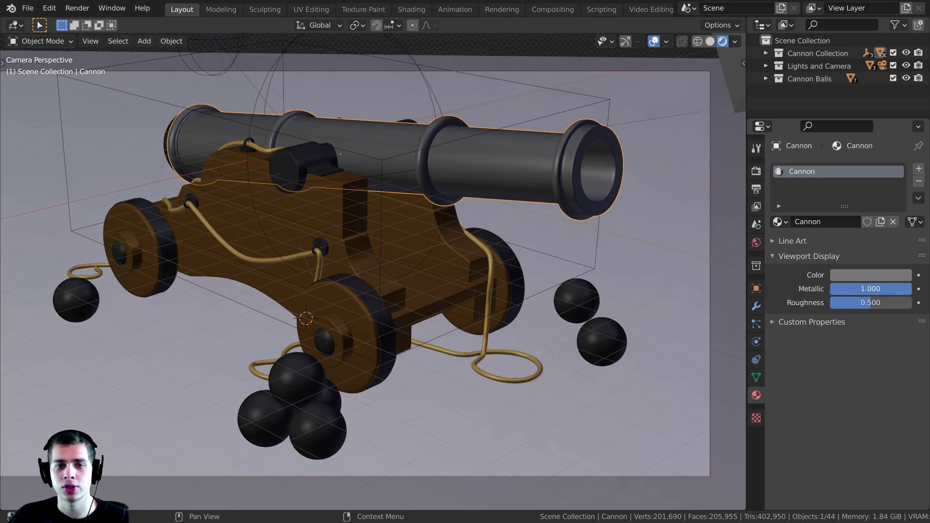
# Step: Darken the cannon barrel material's viewport display colour and set its Roughness to 0.178
pyautogui.click(880, 278)
pyautogui.moveTo(902, 146); pyautogui.dragTo(902, 165)
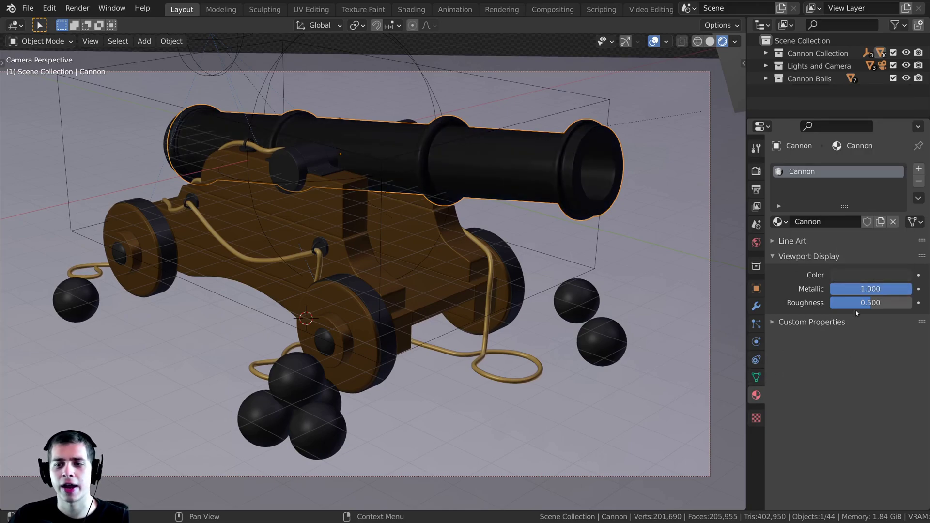
pyautogui.moveTo(855, 310); pyautogui.dragTo(831, 310)
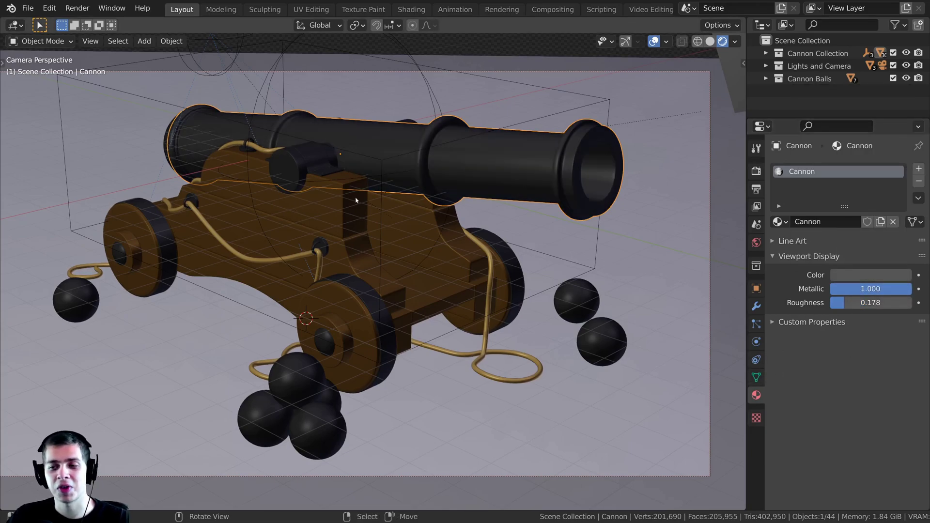
# Step: Select the upper wooden side of the carriage and inspect the viewport display colour of its Wood material
pyautogui.click(334, 216)
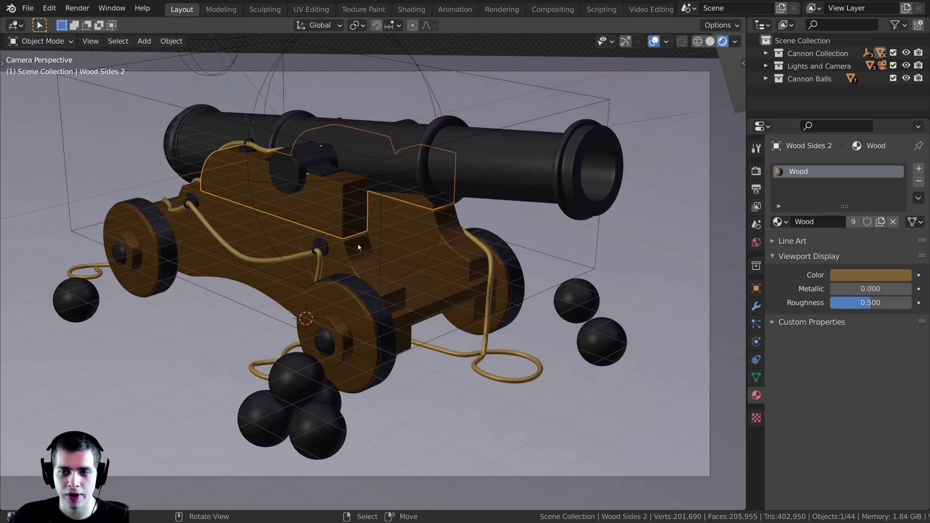
pyautogui.click(834, 275)
# Step: Enable Backface Culling for the Workbench render and select the light plane beside the cannon to inspect its back side
pyautogui.click(756, 171)
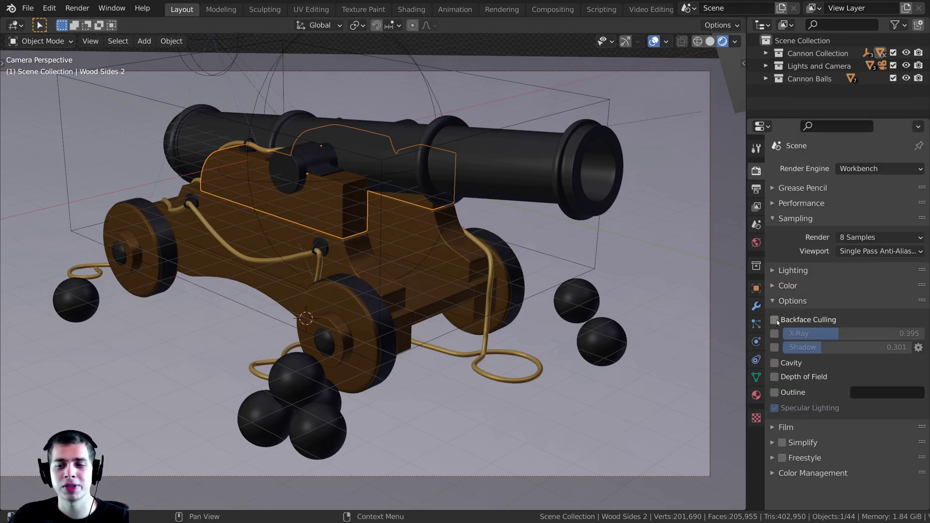
pyautogui.click(777, 321)
pyautogui.moveTo(311, 201); pyautogui.dragTo(451, 225, button='middle')
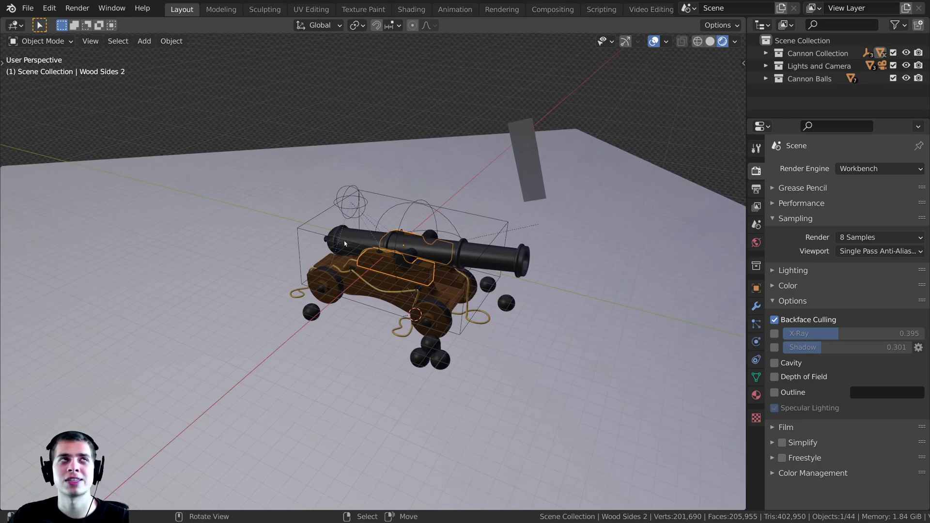
pyautogui.moveTo(345, 243); pyautogui.dragTo(313, 187, button='middle')
pyautogui.click(367, 182)
pyautogui.moveTo(230, 172); pyautogui.dragTo(257, 173, button='middle')
pyautogui.hotkey('alt', 'a')
pyautogui.rightClick(182, 138)
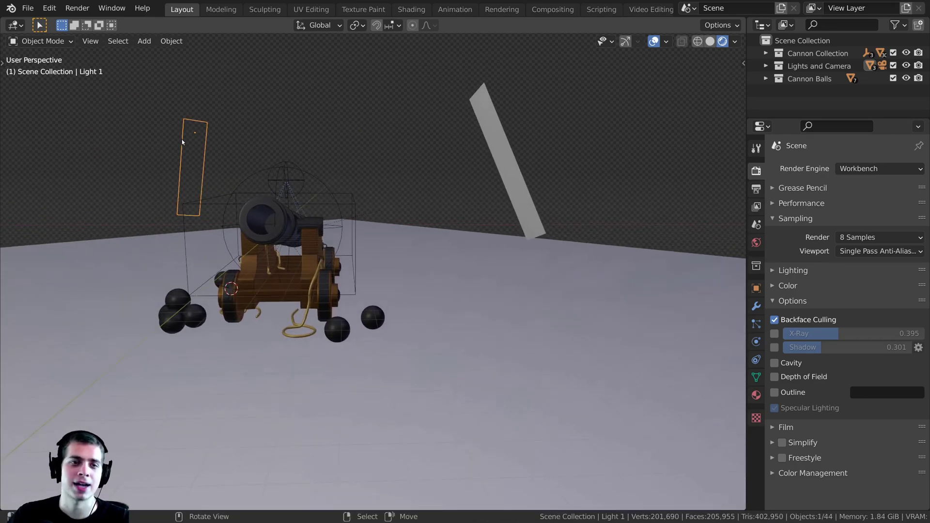
# Step: Inspect the light planes from another angle, turn off Backface Culling, and return to the camera view
pyautogui.press('z')
pyautogui.click(364, 142)
pyautogui.moveTo(417, 204); pyautogui.dragTo(493, 223, button='middle')
pyautogui.moveTo(492, 223); pyautogui.dragTo(514, 226, button='middle')
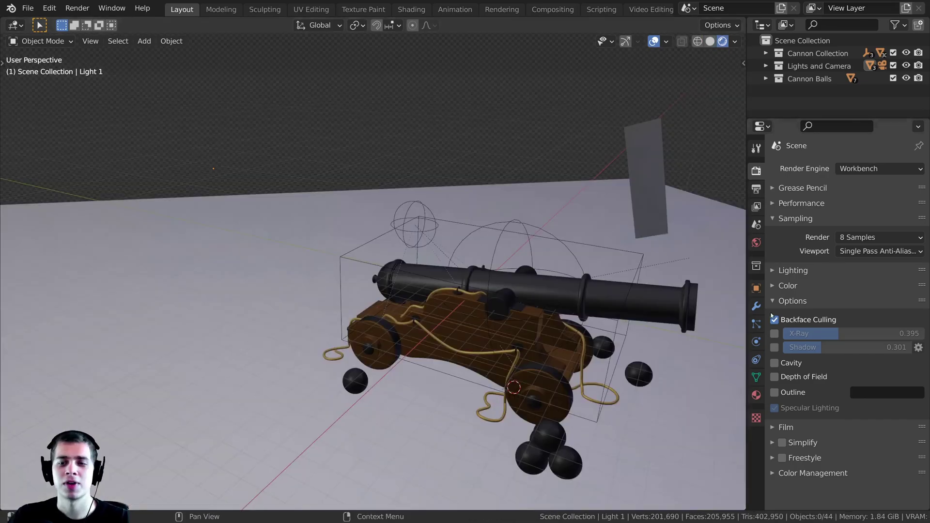
pyautogui.click(773, 319)
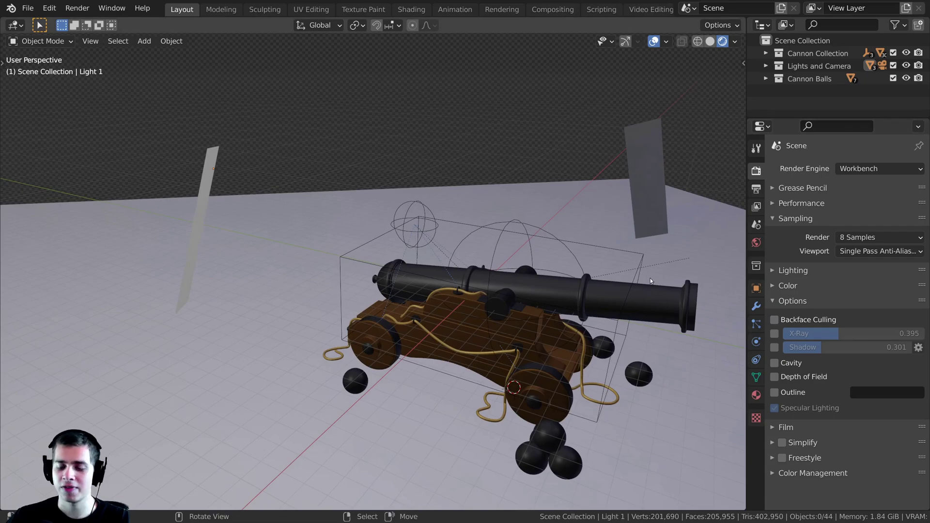
pyautogui.press('KP_0')
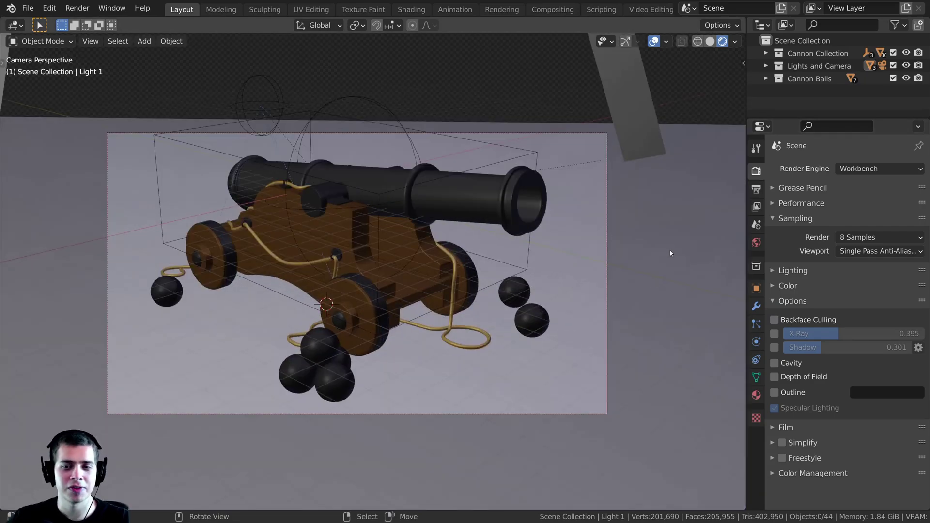
# Step: Try X-Ray at 0.319 on the cannon scene with a test render, and switch X-Ray off again
pyautogui.click(774, 333)
pyautogui.moveTo(875, 338)
pyautogui.mouseDown()
pyautogui.moveTo(855, 338)
pyautogui.moveTo(864, 338)
pyautogui.mouseUp()
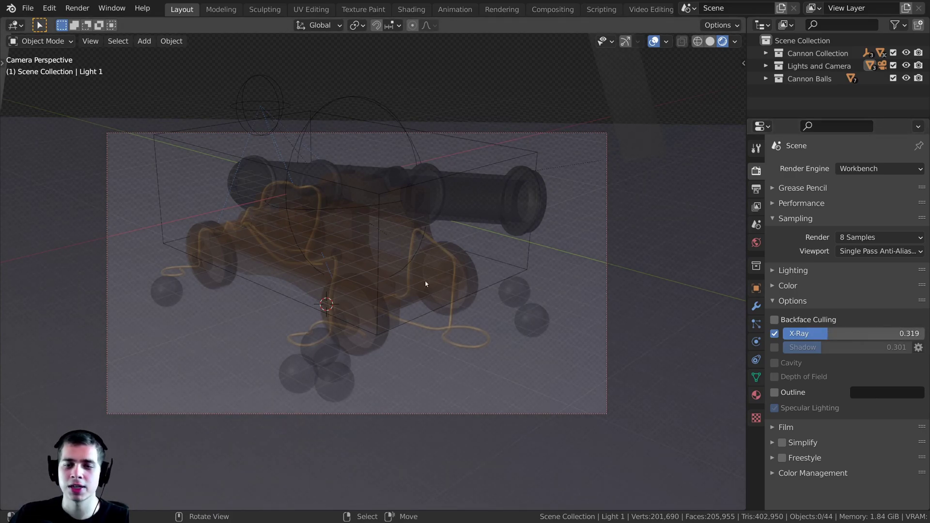
pyautogui.scroll(1, 458, 265)
pyautogui.press('F12')
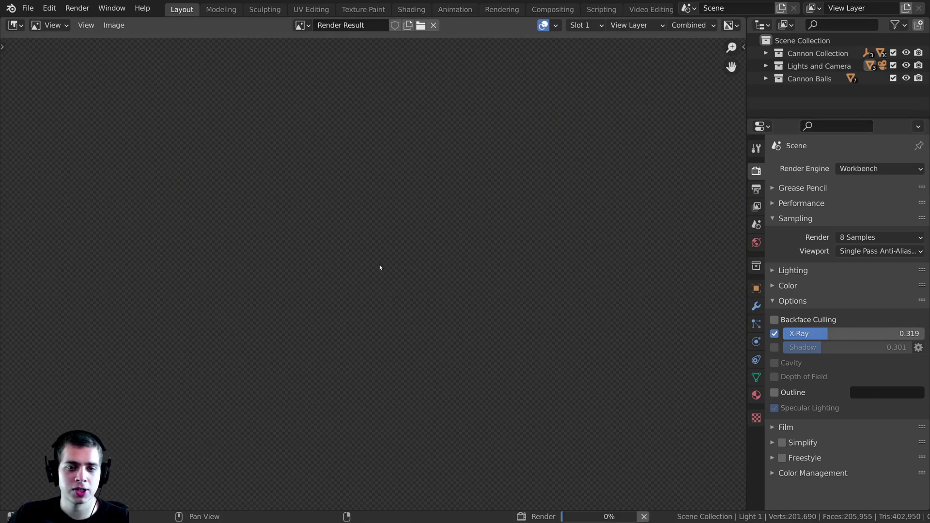
pyautogui.press('Escape')
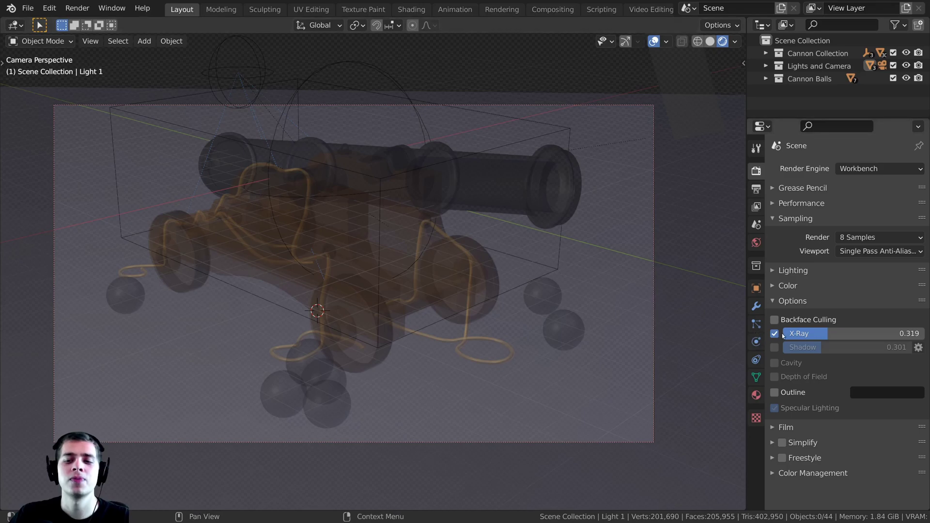
pyautogui.click(774, 334)
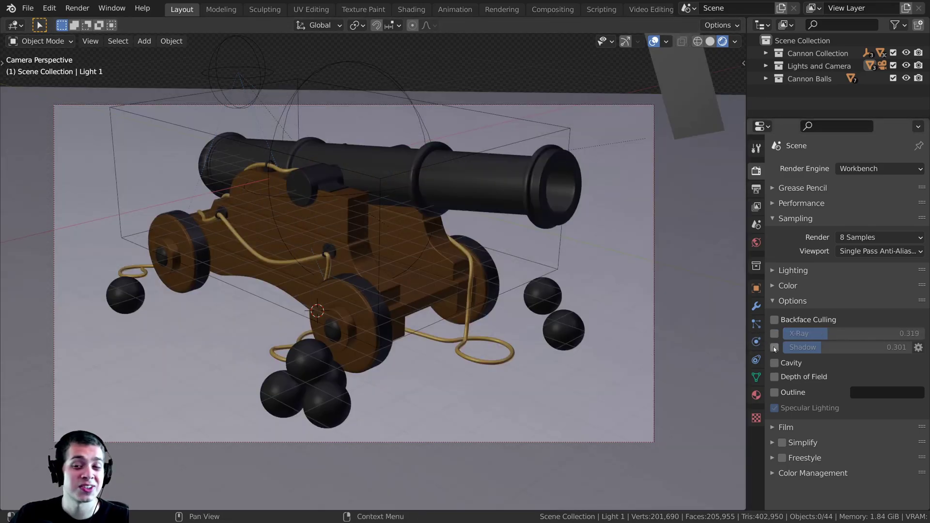
# Step: Enable Shadow at a strength of 0.517 and adjust the light direction that casts the shadows
pyautogui.click(774, 346)
pyautogui.moveTo(819, 347)
pyautogui.mouseDown()
pyautogui.moveTo(854, 347)
pyautogui.moveTo(836, 346)
pyautogui.mouseUp()
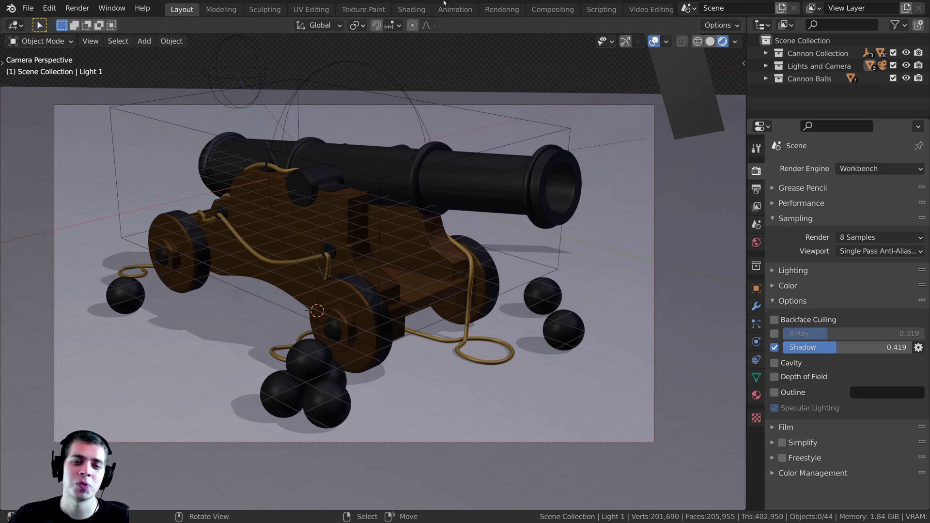
pyautogui.moveTo(821, 347); pyautogui.dragTo(829, 347)
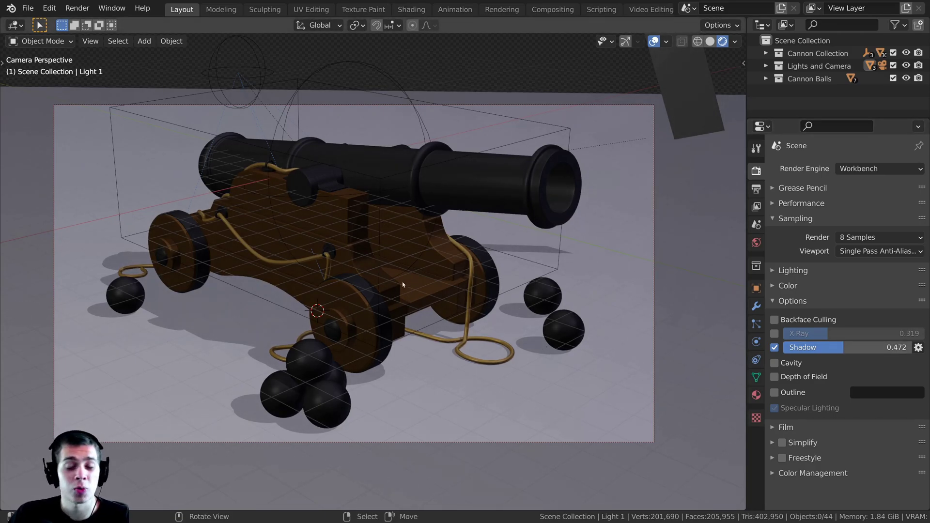
pyautogui.moveTo(851, 347); pyautogui.dragTo(920, 351)
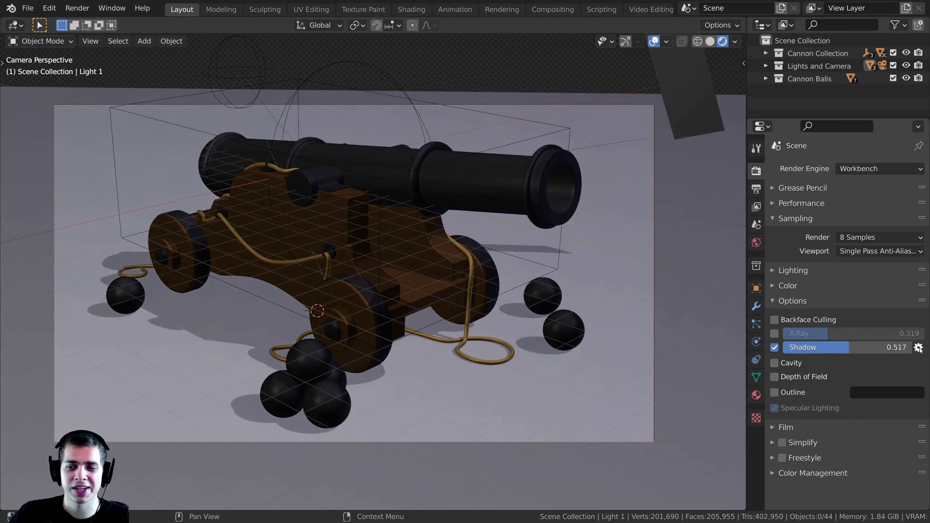
pyautogui.click(919, 348)
pyautogui.moveTo(877, 274)
pyautogui.mouseDown()
pyautogui.moveTo(853, 276)
pyautogui.moveTo(879, 279)
pyautogui.mouseUp()
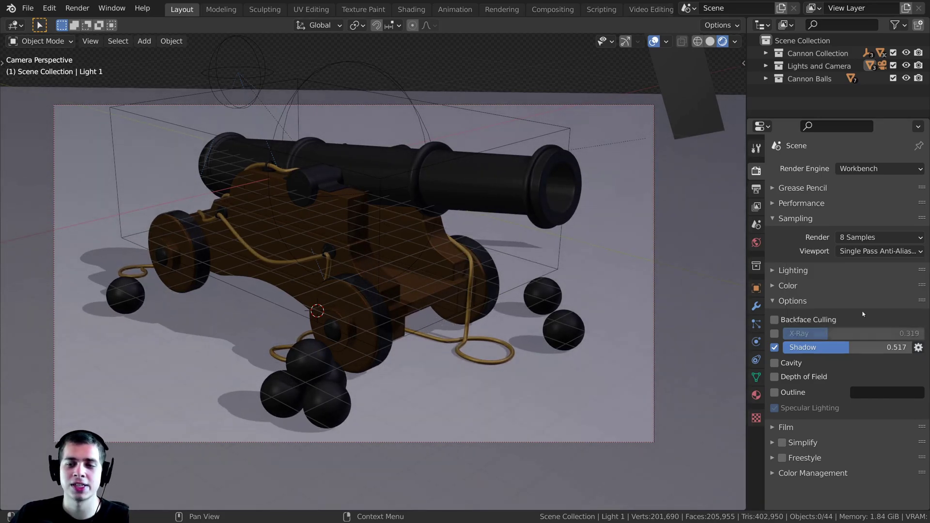
# Step: Enable Cavity with the World type and set both Ridge and Valley to 2.500
pyautogui.click(775, 363)
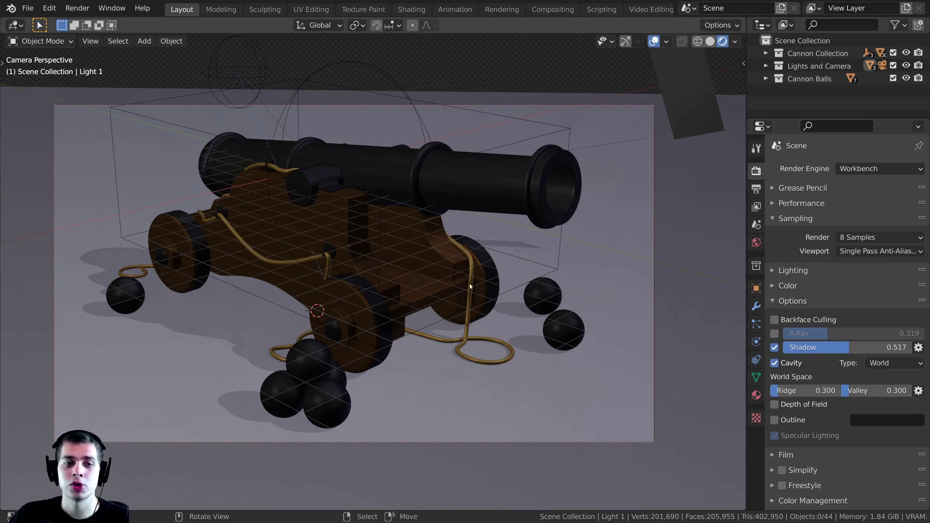
pyautogui.scroll(2, 436, 288)
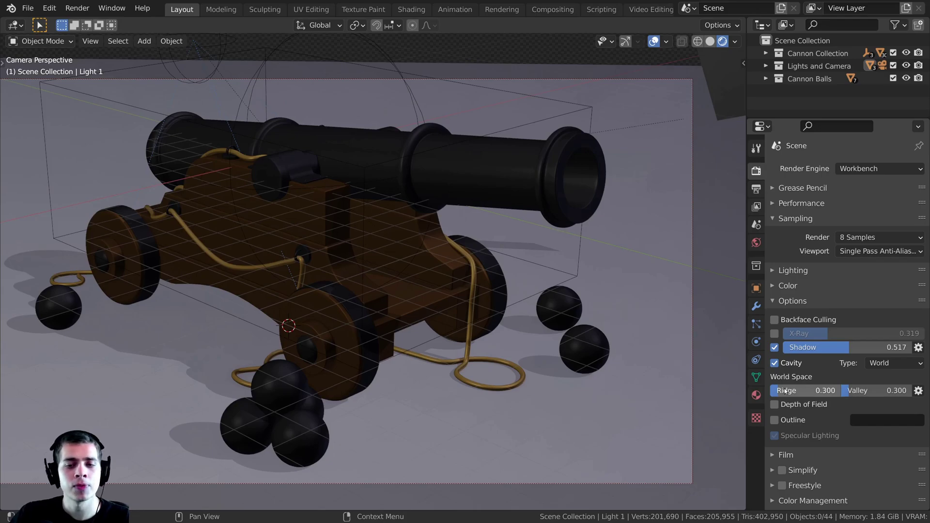
pyautogui.moveTo(784, 390); pyautogui.dragTo(847, 391)
pyautogui.scroll(1, 405, 296)
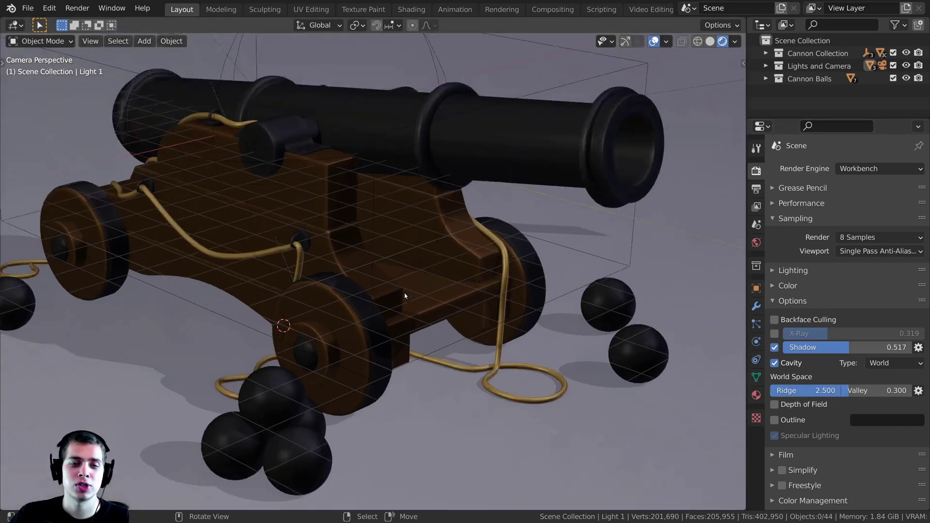
pyautogui.scroll(1, 405, 296)
pyautogui.scroll(1, 305, 241)
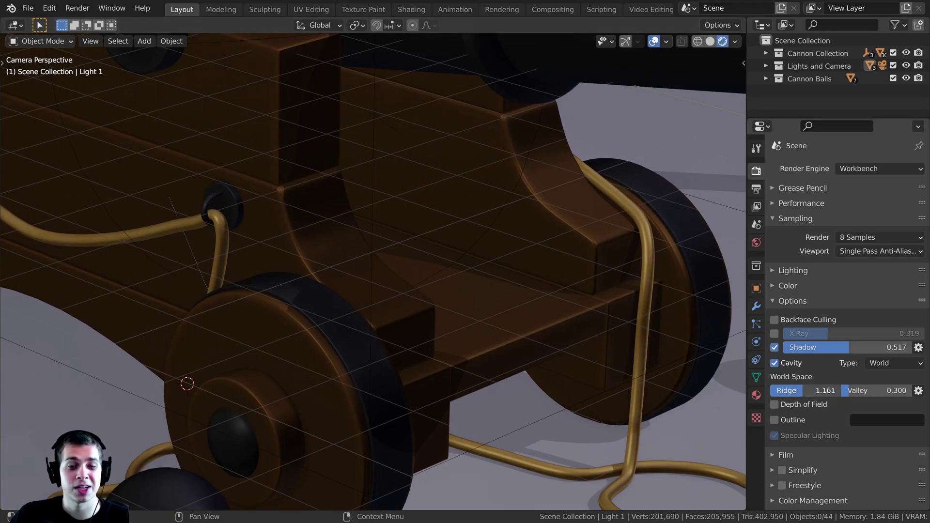
pyautogui.moveTo(858, 391); pyautogui.dragTo(892, 390)
pyautogui.scroll(5, 502, 243)
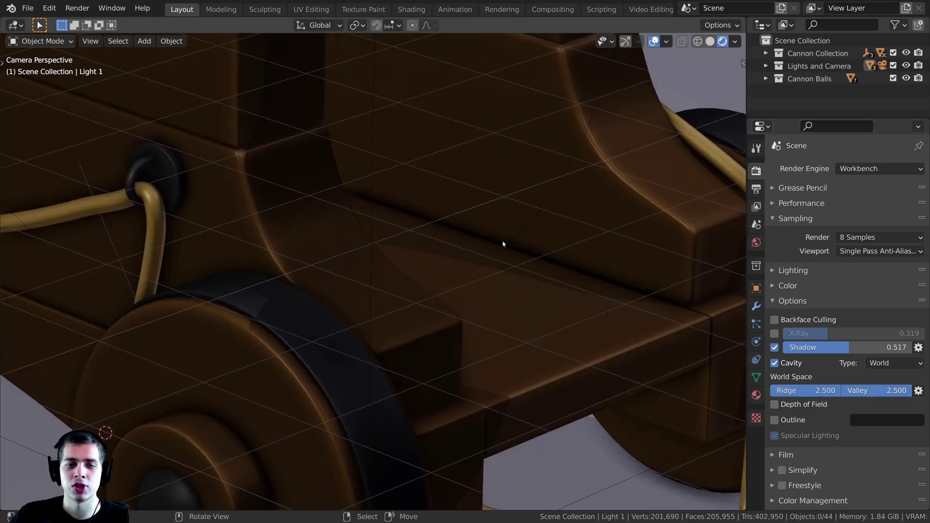
pyautogui.scroll(-8, 455, 242)
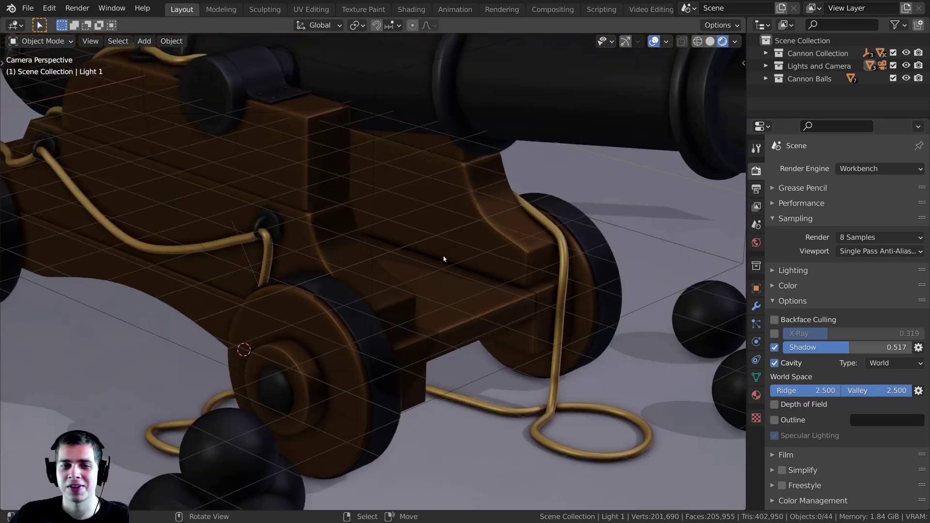
pyautogui.scroll(3, 344, 271)
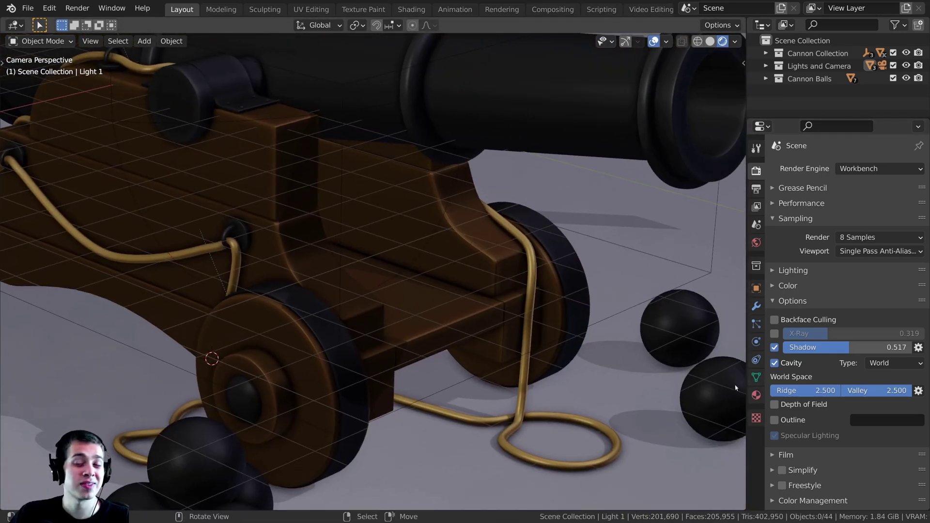
# Step: Switch Cavity off and on repeatedly to compare its effect on the edges of the carriage
pyautogui.click(775, 363)
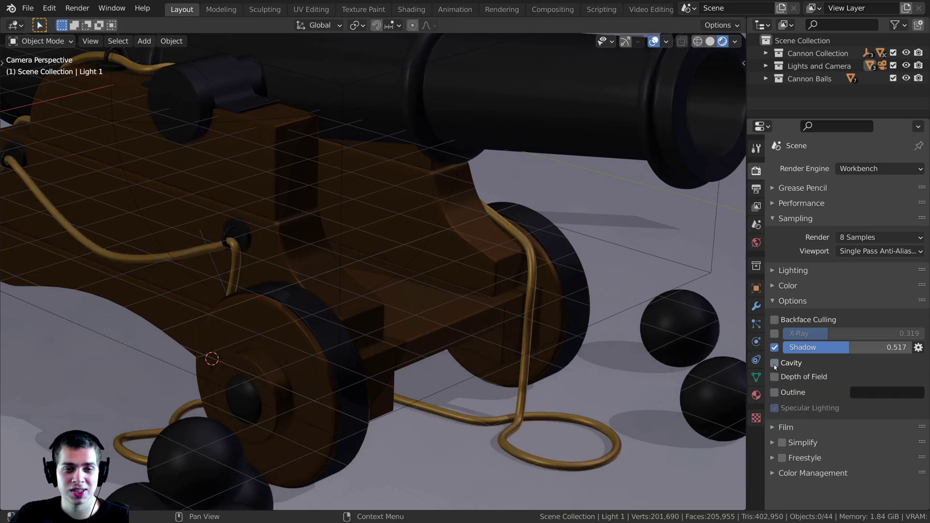
pyautogui.click(775, 363)
pyautogui.click(774, 363)
pyautogui.click(774, 363)
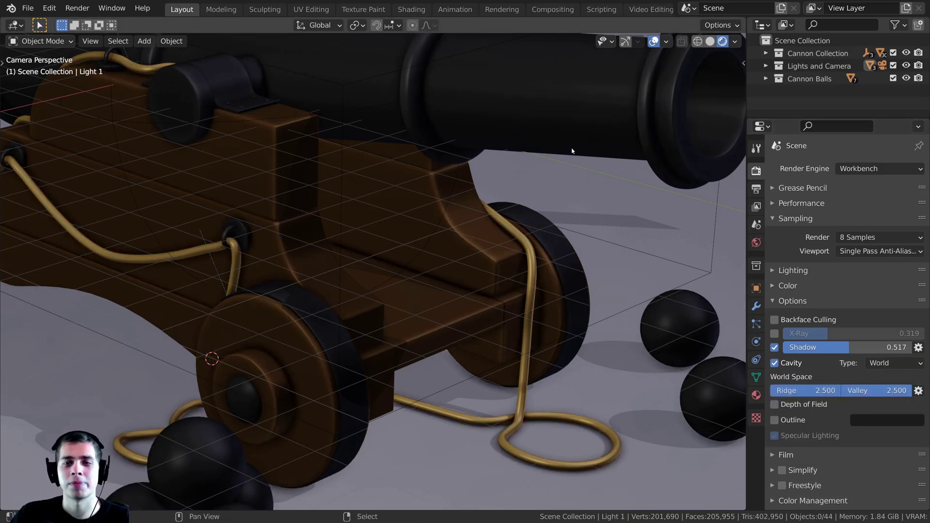
# Step: Enable Outline for the Workbench render and keep the outline colour black after trying the colour picker
pyautogui.scroll(-5, 572, 150)
pyautogui.scroll(3, 555, 223)
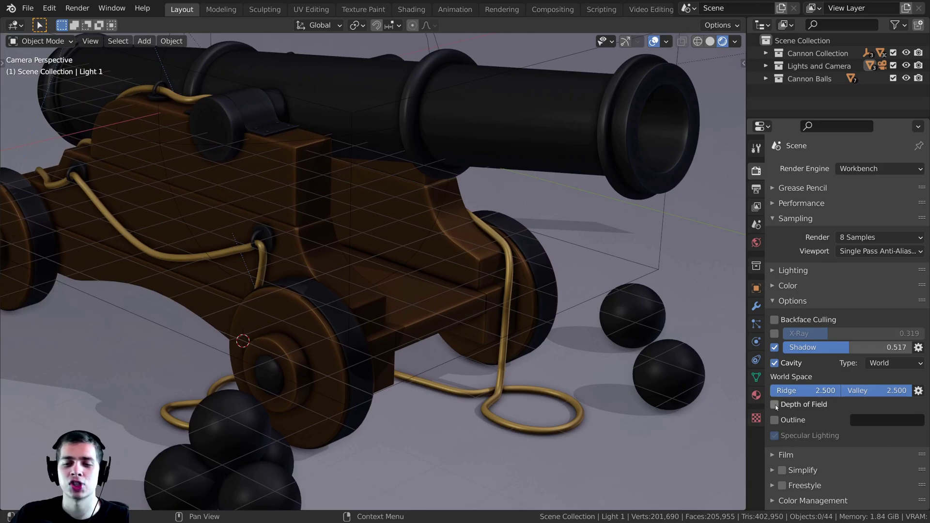
pyautogui.click(775, 420)
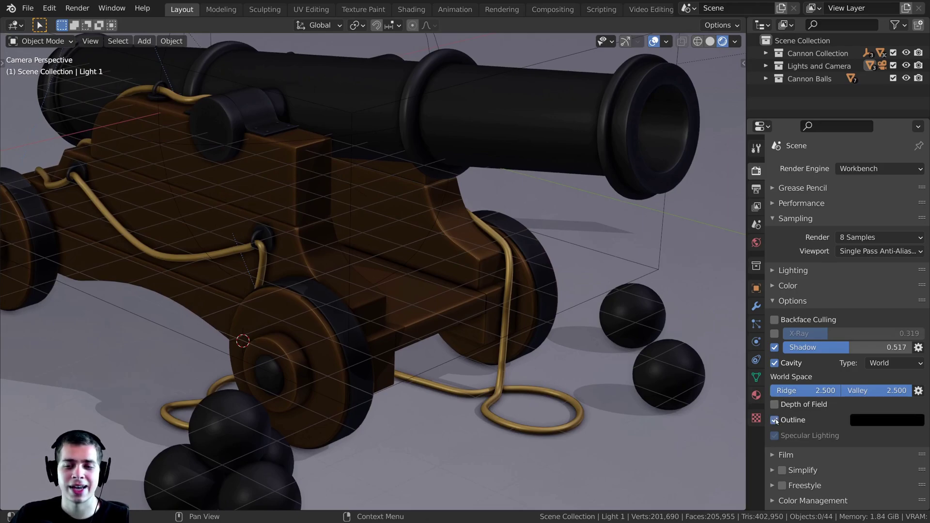
pyautogui.click(882, 422)
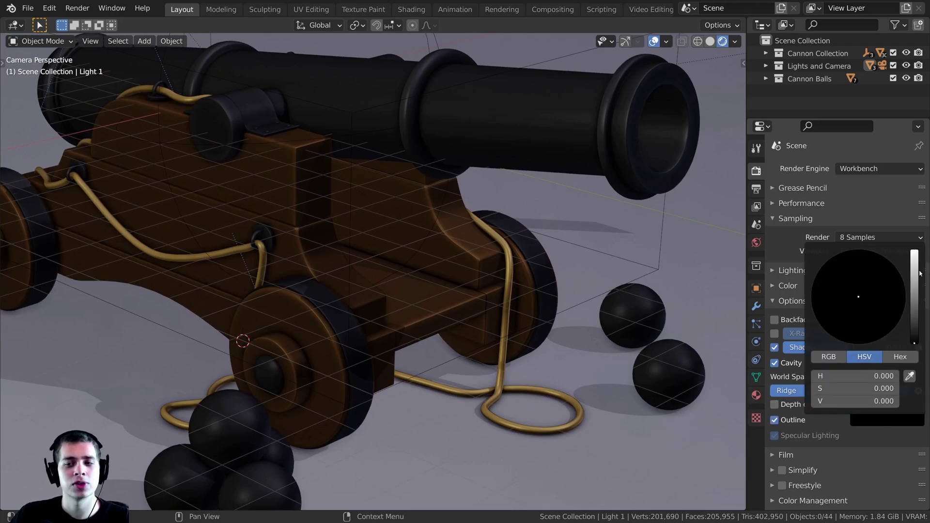
pyautogui.click(893, 420)
pyautogui.moveTo(913, 317); pyautogui.dragTo(914, 346)
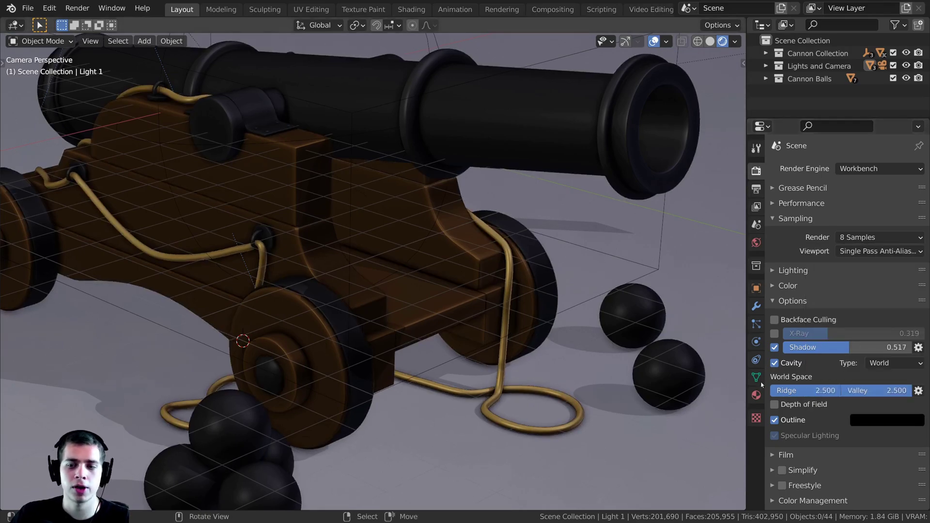
pyautogui.click(880, 417)
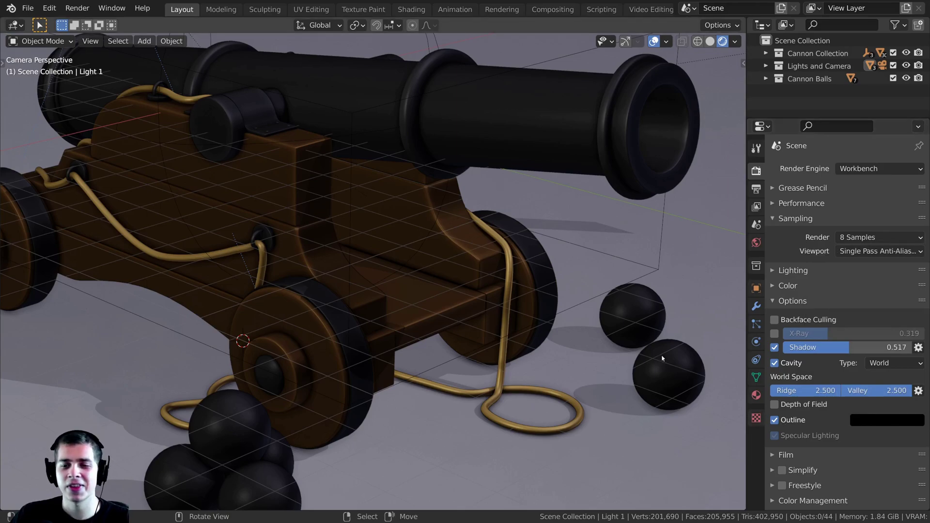
# Step: Enable Depth of Field in the Workbench render options and view the whole camera frame
pyautogui.scroll(-2, 662, 359)
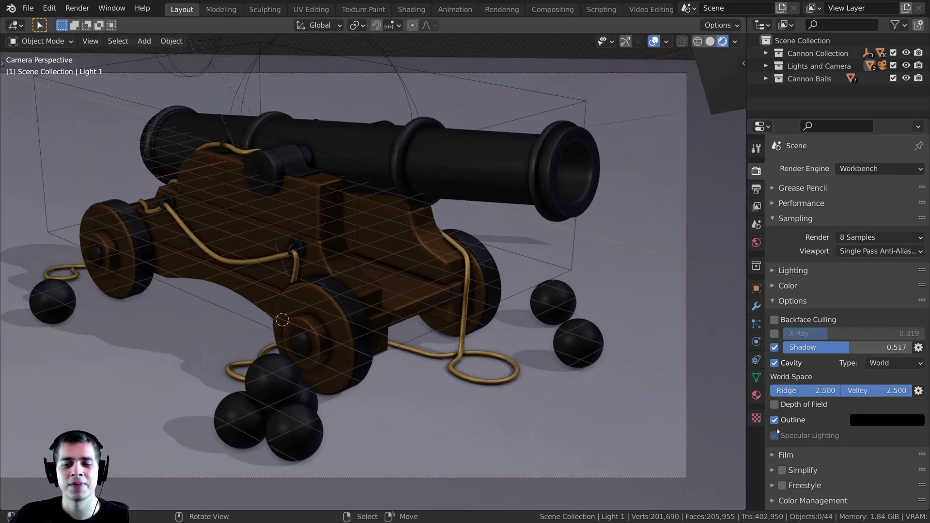
pyautogui.click(775, 404)
pyautogui.keyDown('shift'); pyautogui.moveTo(511, 294); pyautogui.dragTo(543, 295, button='middle'); pyautogui.keyUp('shift')
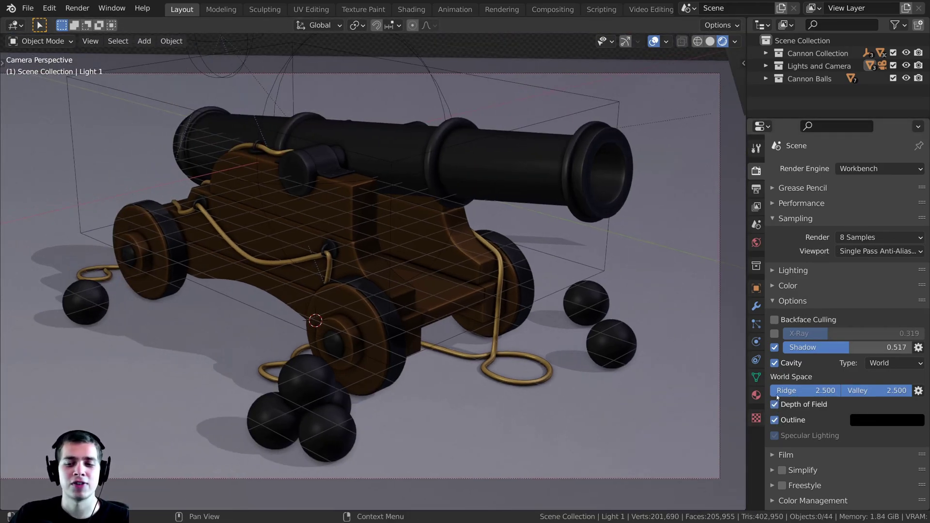
pyautogui.scroll(-1, 499, 167)
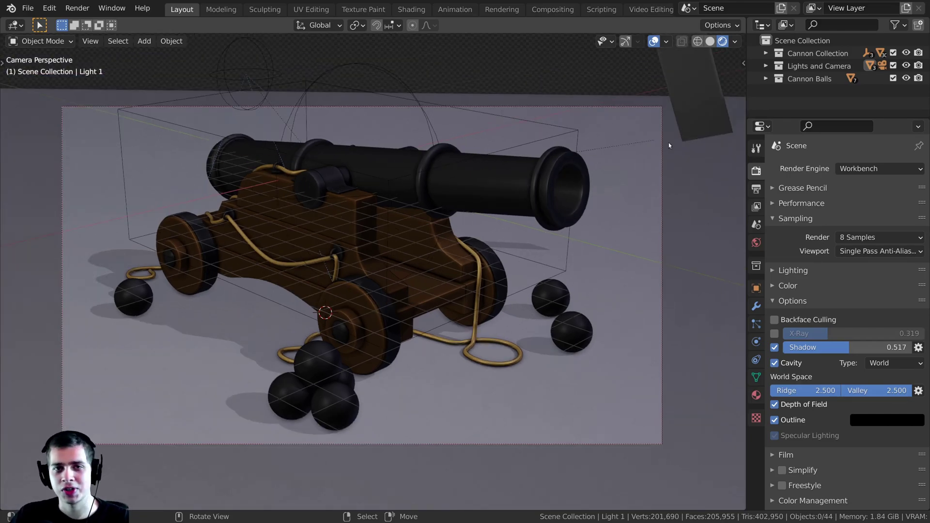
pyautogui.scroll(-1, 606, 156)
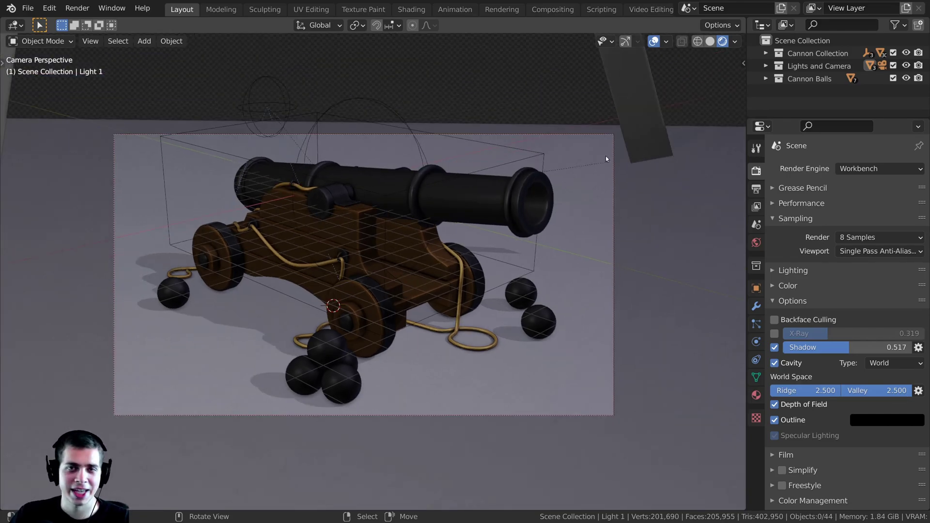
# Step: Select the camera and set the Cannon object as the focus of its Depth of Field
pyautogui.click(614, 200)
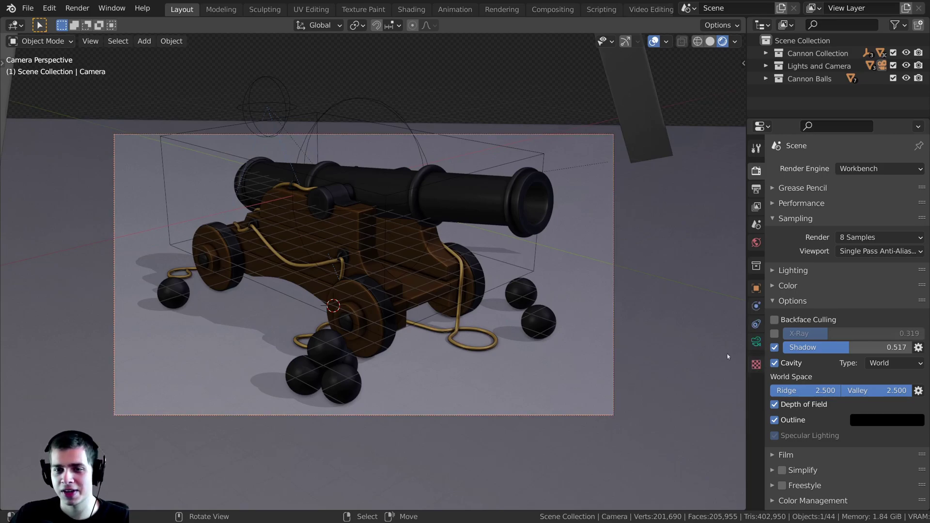
pyautogui.click(757, 342)
pyautogui.click(794, 328)
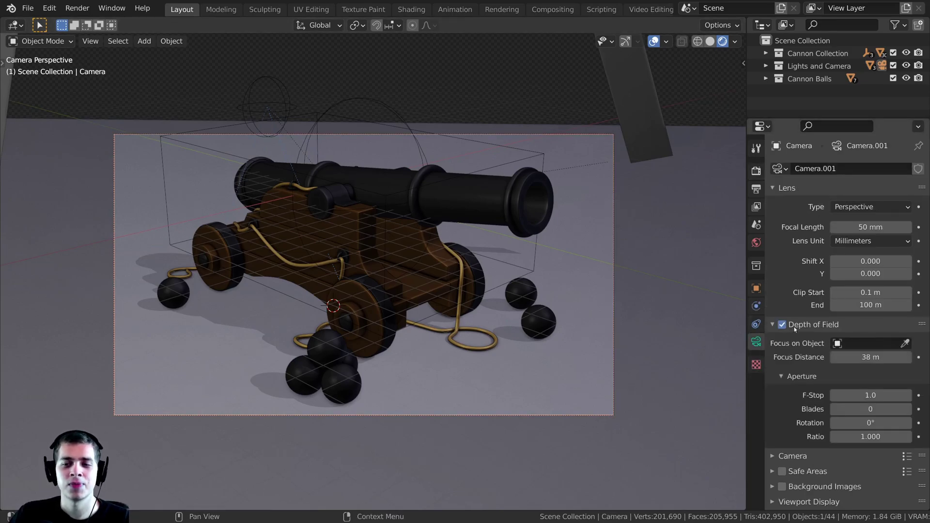
pyautogui.click(905, 343)
pyautogui.click(488, 200)
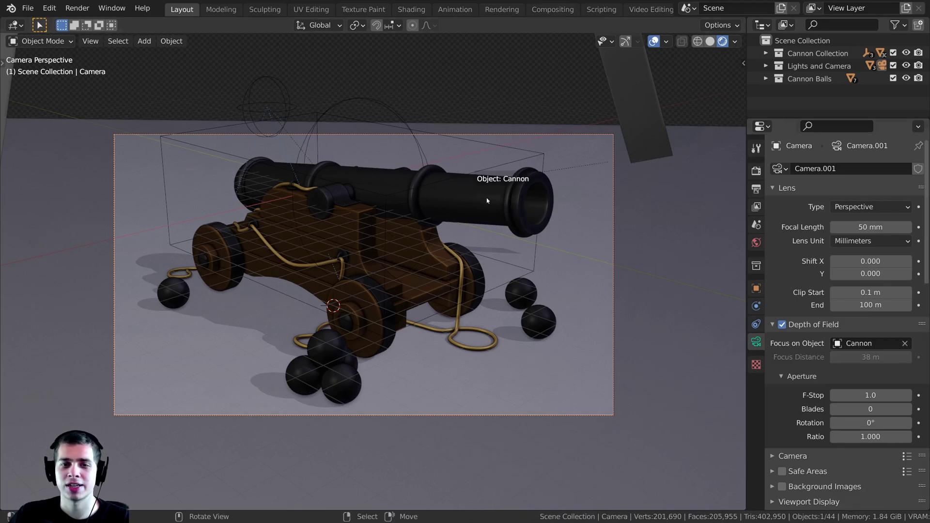
# Step: Try F-Stop values as low as 0.005 for the camera's Depth of Field and settle on 0.1
pyautogui.moveTo(863, 395); pyautogui.dragTo(844, 395)
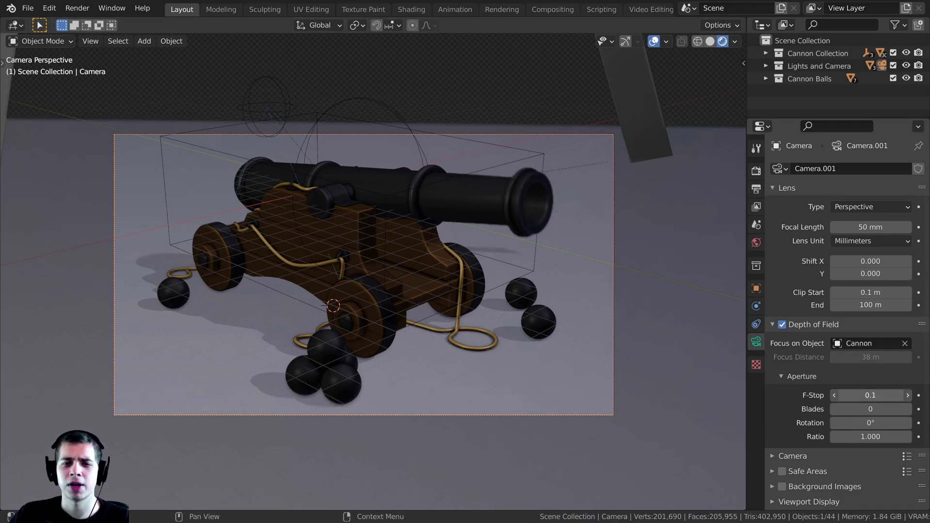
pyautogui.click(866, 395)
pyautogui.write('.0')
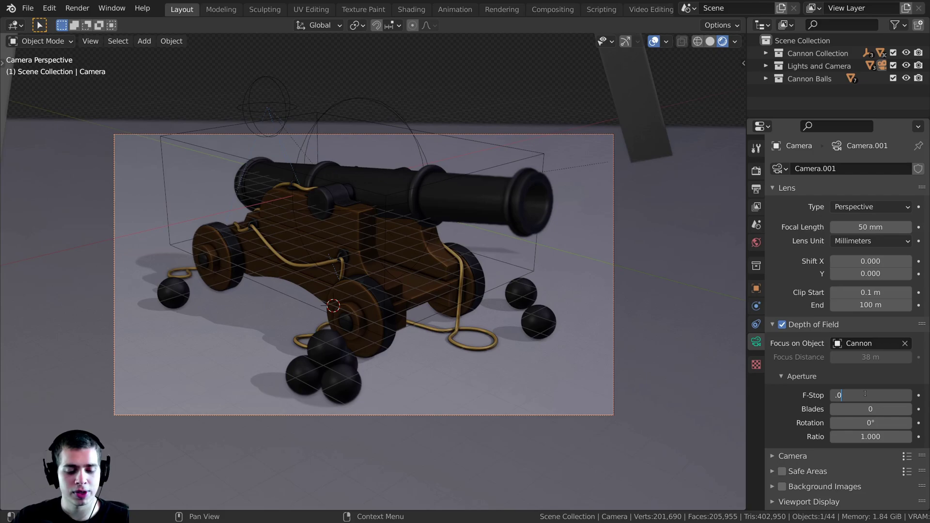
pyautogui.write('01')
pyautogui.press('Return')
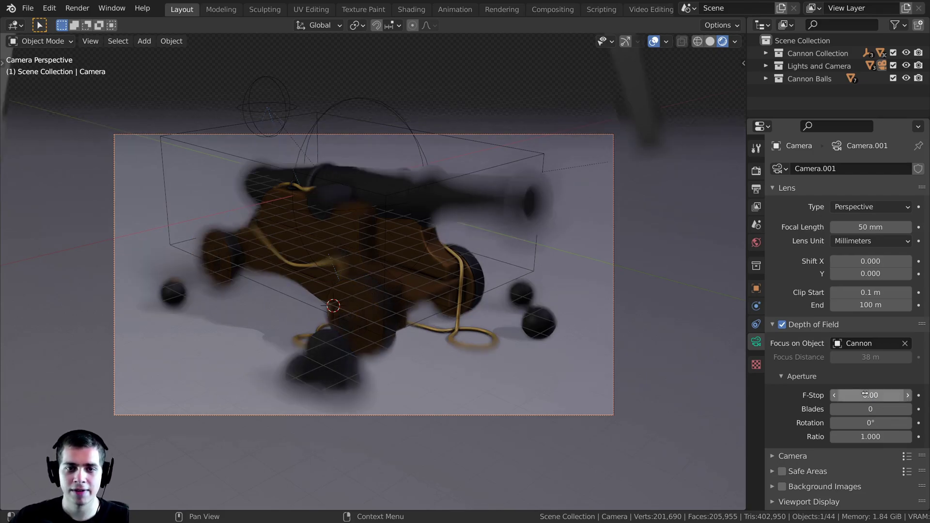
pyautogui.click(871, 394)
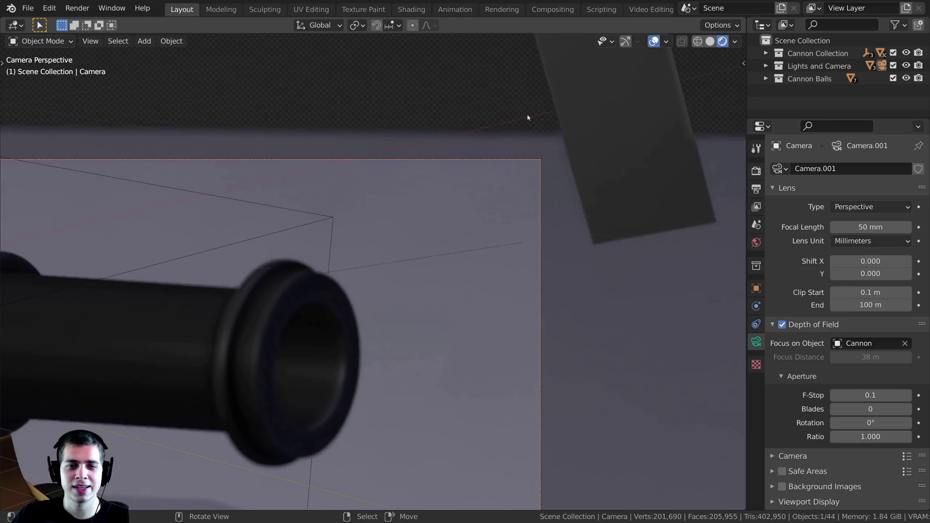
# Step: Examine the depth of field blur on the background, cannon barrel and carriage up close, and in the whole camera frame
pyautogui.keyDown('shift'); pyautogui.moveTo(512, 92); pyautogui.dragTo(461, 227, button='middle'); pyautogui.keyUp('shift')
pyautogui.scroll(6, 461, 226)
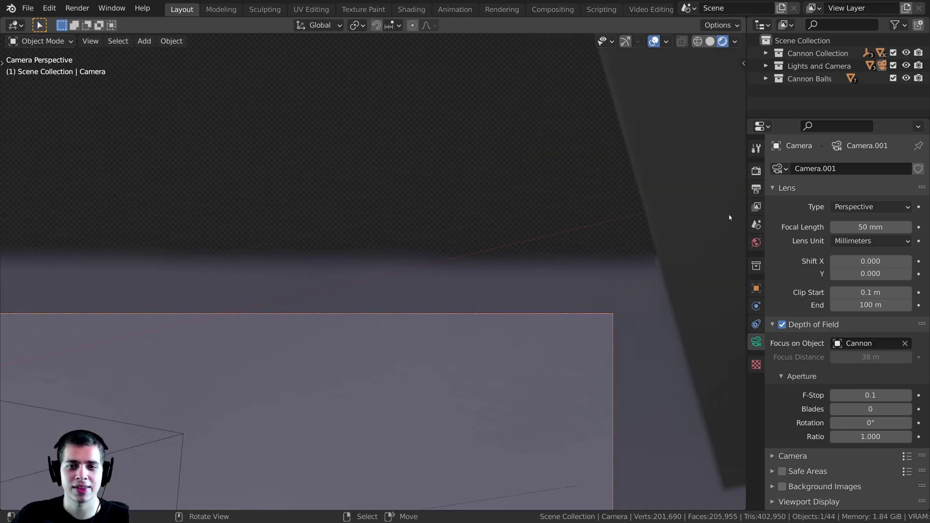
pyautogui.keyDown('shift'); pyautogui.moveTo(370, 271); pyautogui.dragTo(406, 207, button='middle'); pyautogui.keyUp('shift')
pyautogui.scroll(-6, 370, 283)
pyautogui.keyDown('shift'); pyautogui.moveTo(359, 300); pyautogui.dragTo(601, 126, button='middle'); pyautogui.keyUp('shift')
pyautogui.keyDown('shift'); pyautogui.moveTo(179, 256); pyautogui.dragTo(521, 288, button='middle'); pyautogui.keyUp('shift')
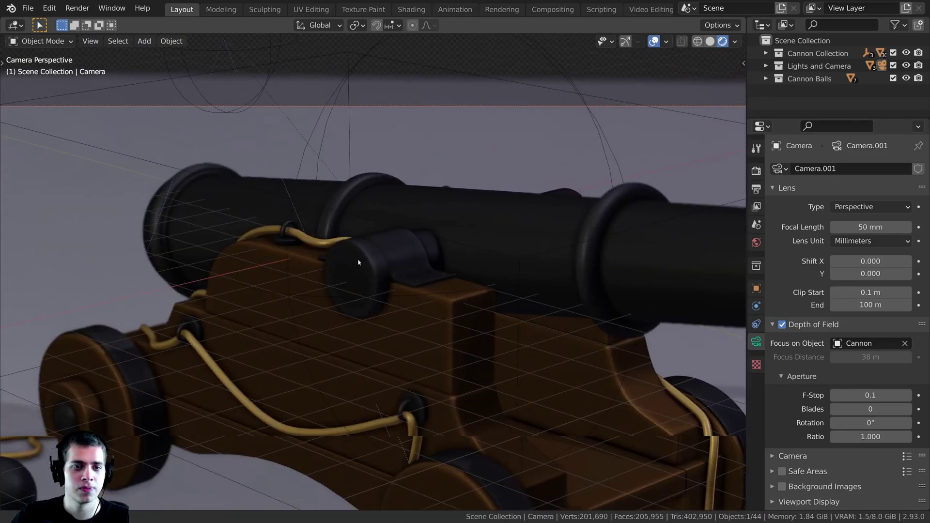
pyautogui.keyDown('shift'); pyautogui.moveTo(359, 271); pyautogui.dragTo(380, 233, button='middle'); pyautogui.keyUp('shift')
pyautogui.scroll(5, 389, 255)
pyautogui.scroll(-6, 393, 259)
pyautogui.scroll(-1, 380, 256)
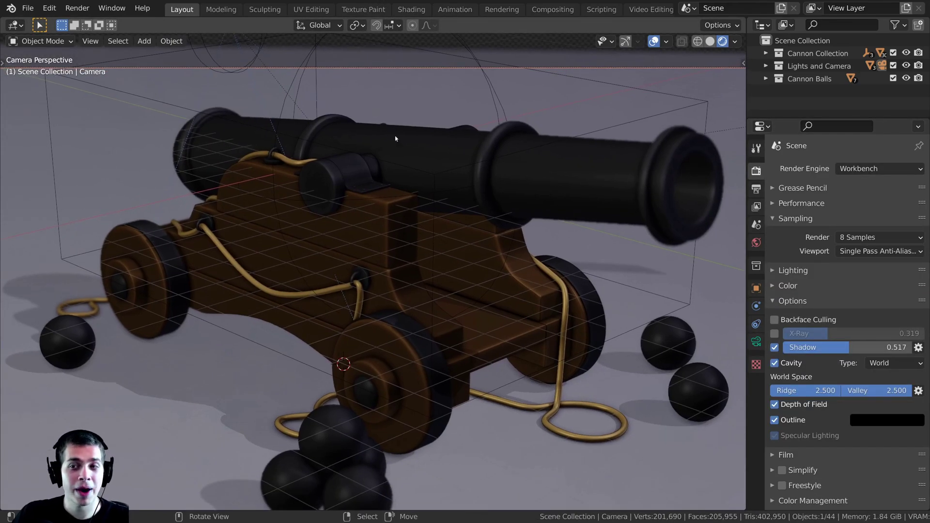
pyautogui.scroll(-3, 373, 242)
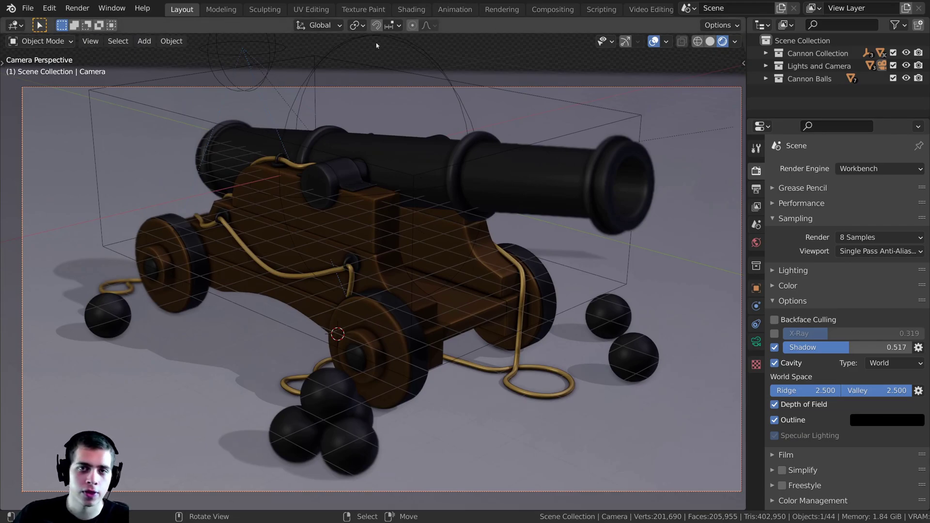
pyautogui.keyDown('shift'); pyautogui.moveTo(393, 260); pyautogui.dragTo(389, 258, button='middle'); pyautogui.keyUp('shift')
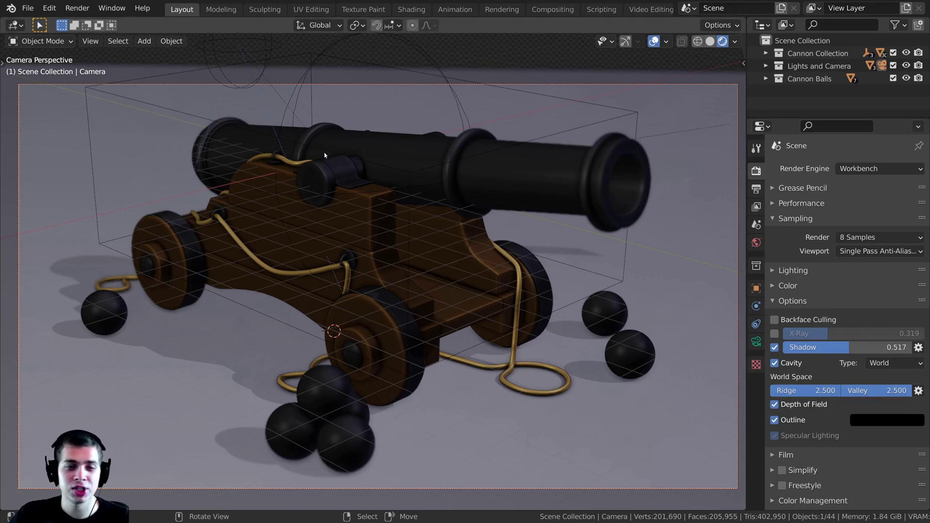
pyautogui.moveTo(640, 177); pyautogui.dragTo(347, 207, button='middle')
pyautogui.press('KP_0')
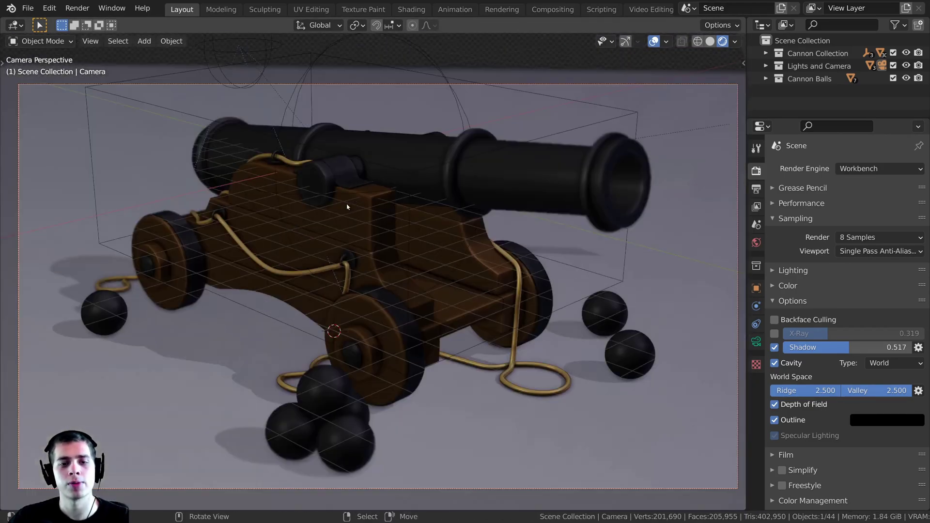
# Step: Switch the viewport to Solid shading and keep Workbench as the render engine after trying Cycles
pyautogui.click(847, 170)
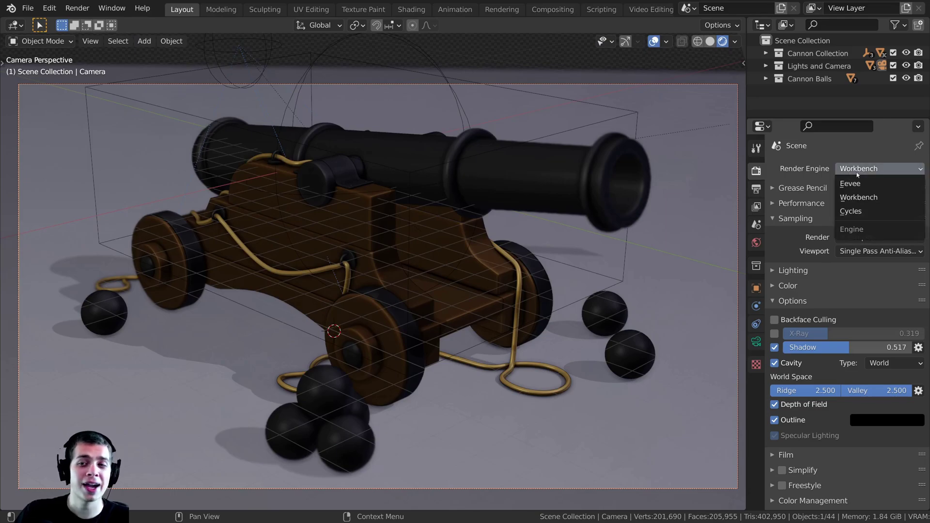
pyautogui.click(855, 213)
pyautogui.press('z')
pyautogui.scroll(-2, 432, 105)
pyautogui.moveTo(403, 137); pyautogui.dragTo(482, 257, button='middle')
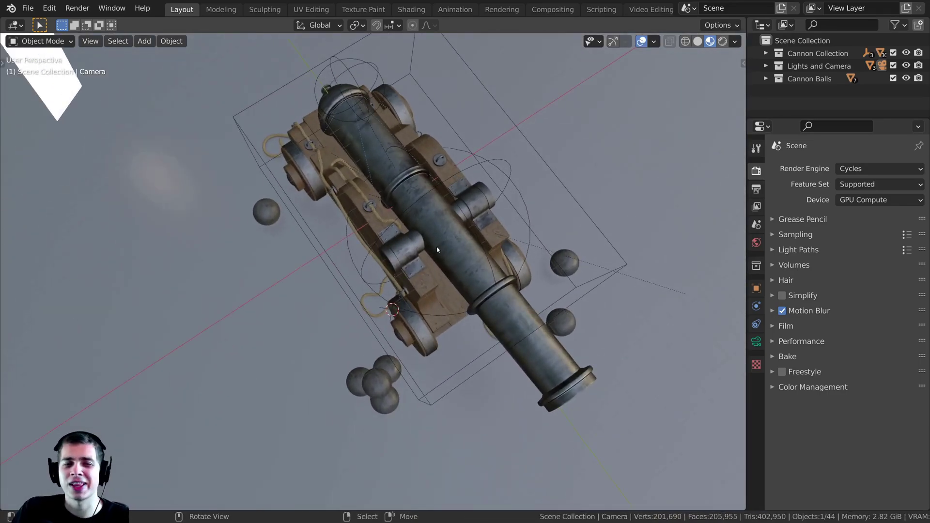
pyautogui.scroll(3, 610, 215)
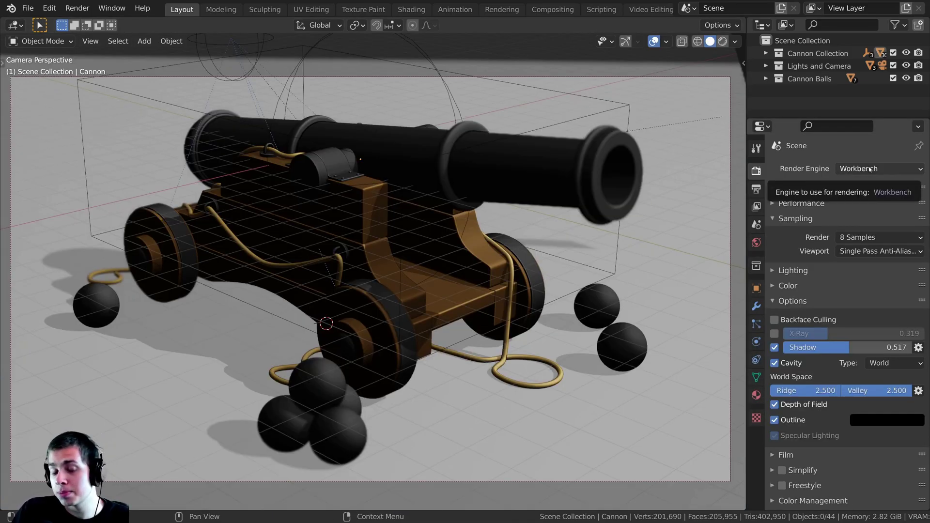
pyautogui.click(870, 168)
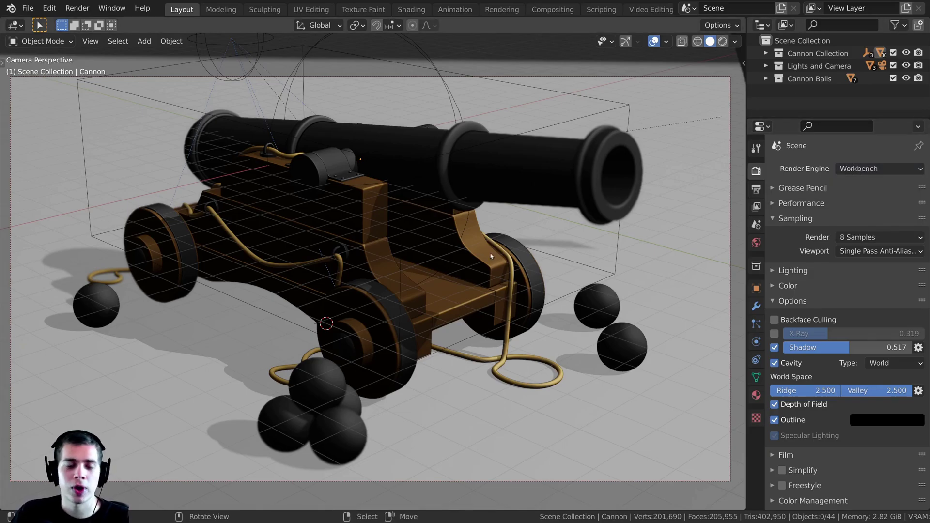
# Step: Inspect the solid-shaded cannon scene from outside the camera and return to the camera view
pyautogui.moveTo(507, 247); pyautogui.dragTo(459, 225, button='middle')
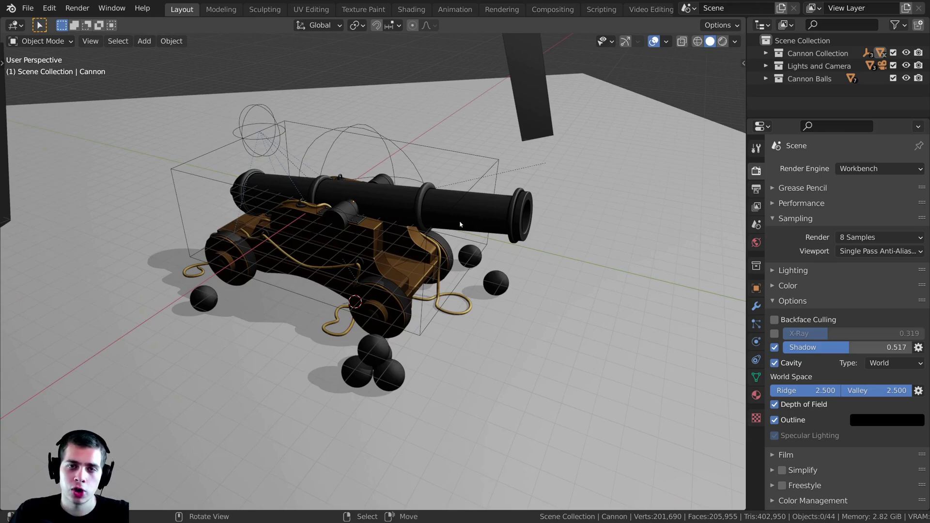
pyautogui.moveTo(428, 198); pyautogui.dragTo(469, 202, button='middle')
pyautogui.press('KP_0')
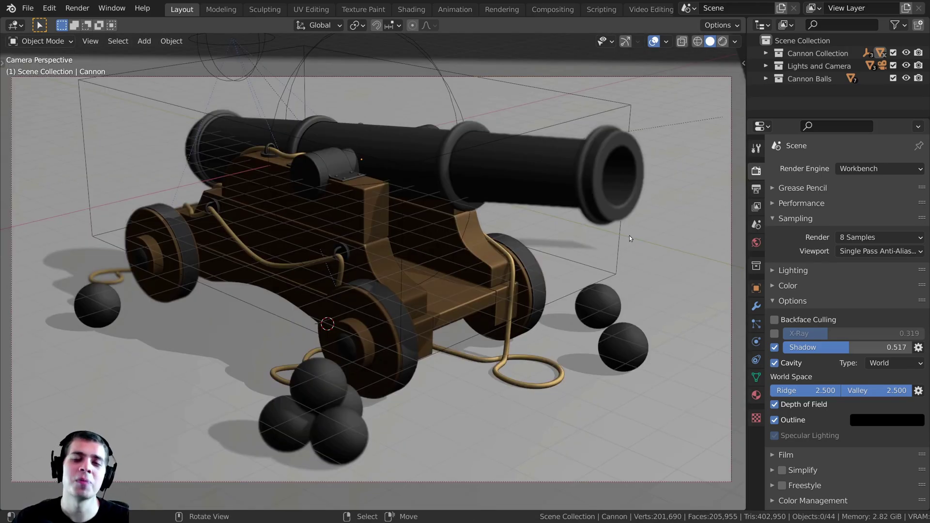